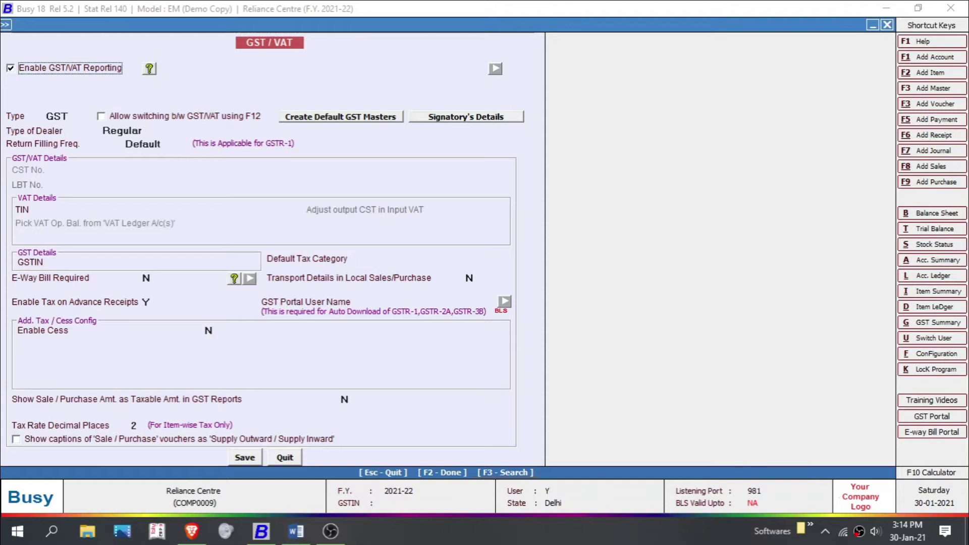
Step: Enable Cess in the GST/VAT configuration and keep its caption as Cess
left_click(209, 330)
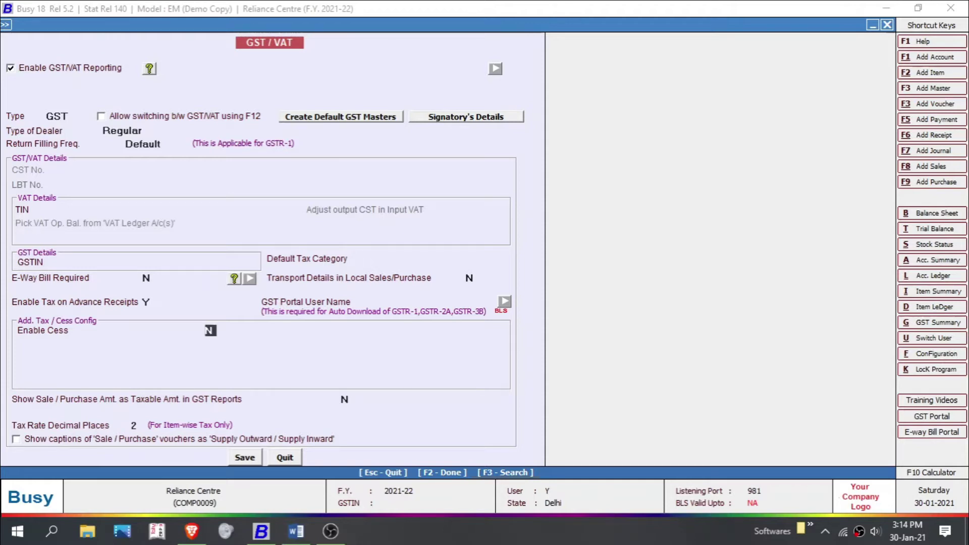
type("Y")
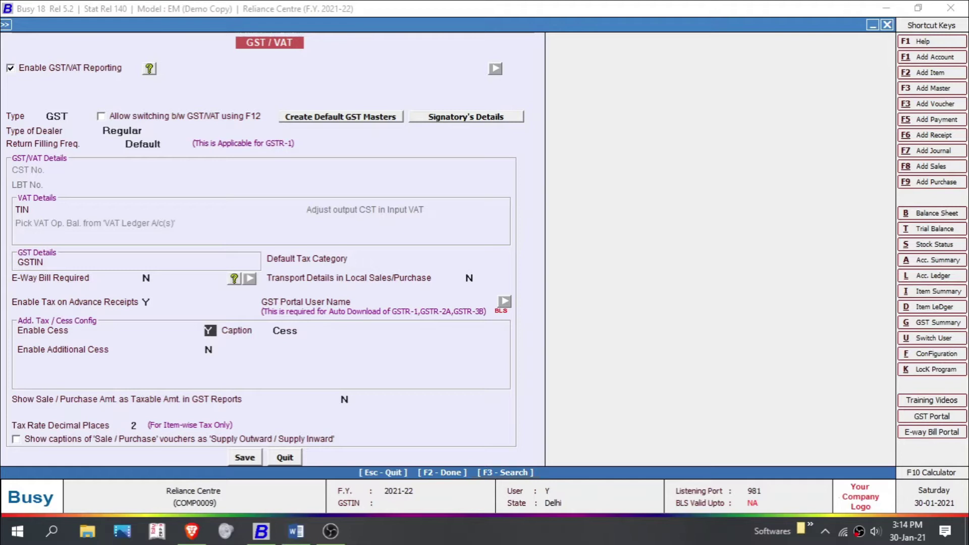
key("Return")
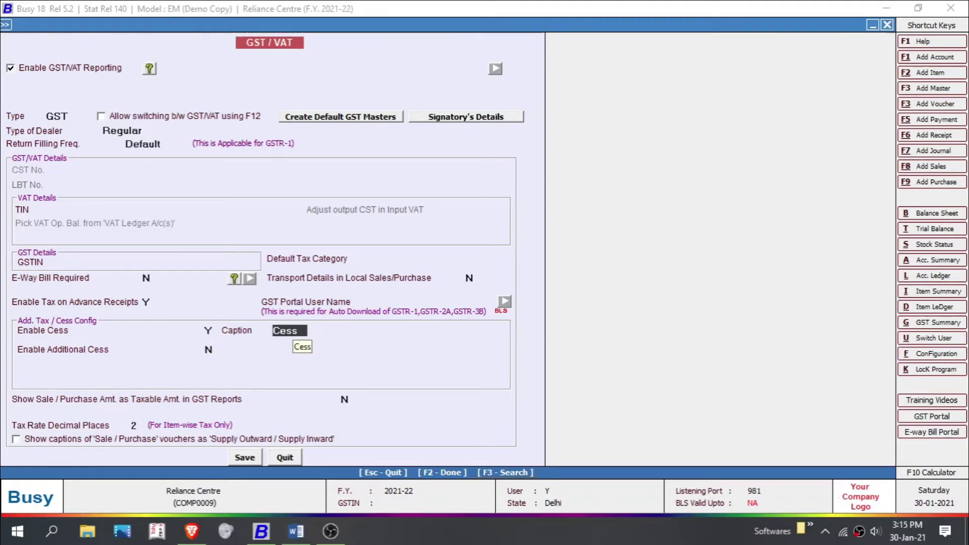
key("Return")
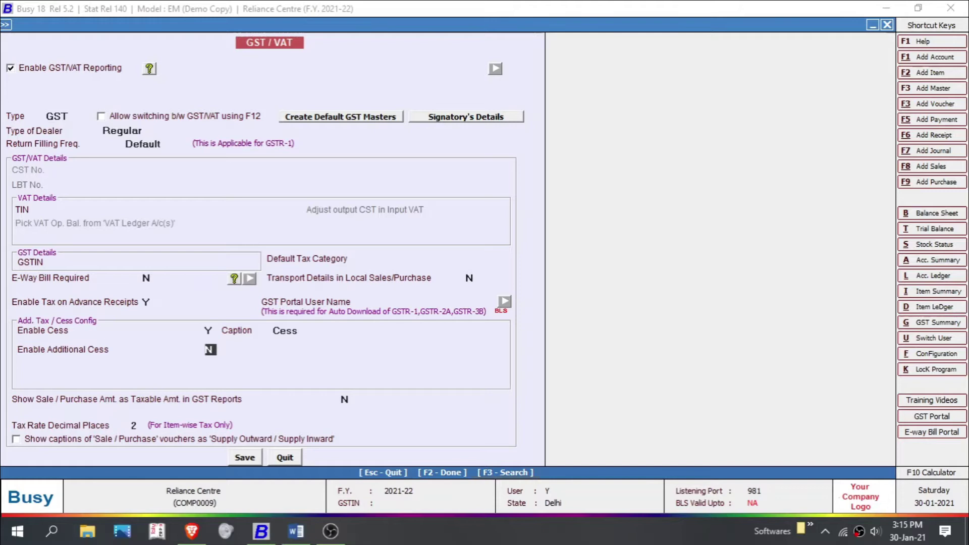
Step: Enable Additional Cess and save the GST/VAT configuration
key("y")
key("Return")
key("Return")
key("Return")
key("Return")
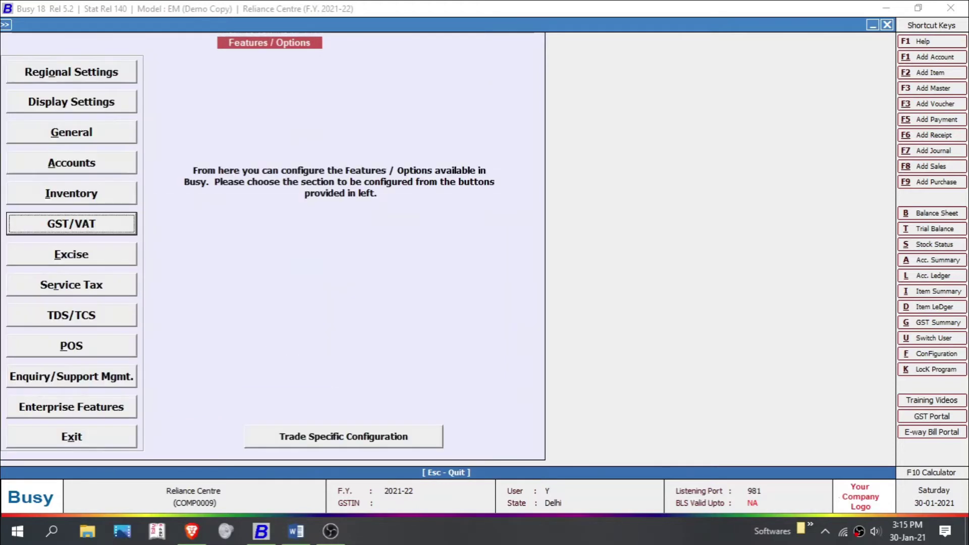
key("Escape")
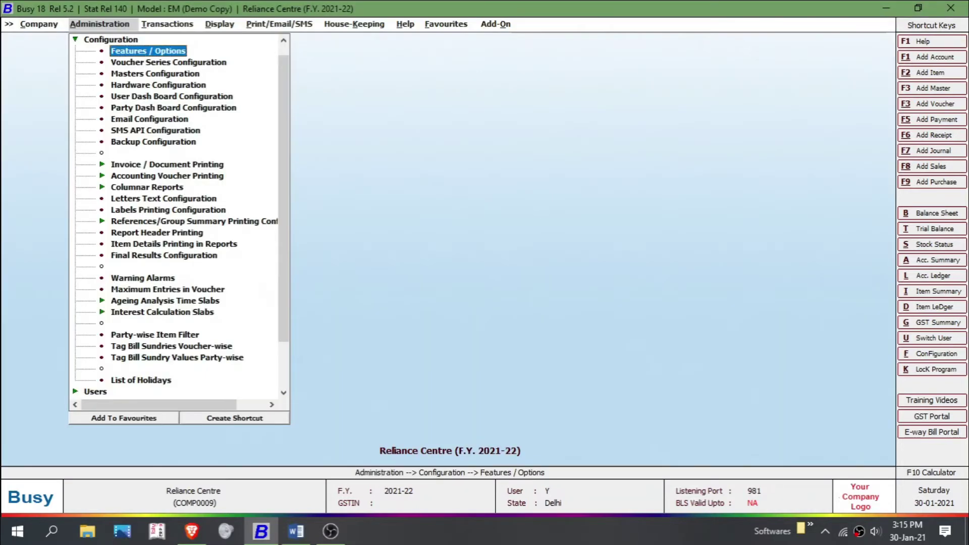
Step: Go to the Tax Category options within the administration masters
key("Escape")
key("Right")
key("Left")
key("Return")
key("Down")
key("Down")
key("Down")
key("Down")
key("Down")
key("Down")
key("Down")
key("Down")
key("Down")
key("Down")
key("Down")
key("Down")
key("Down")
key("Return")
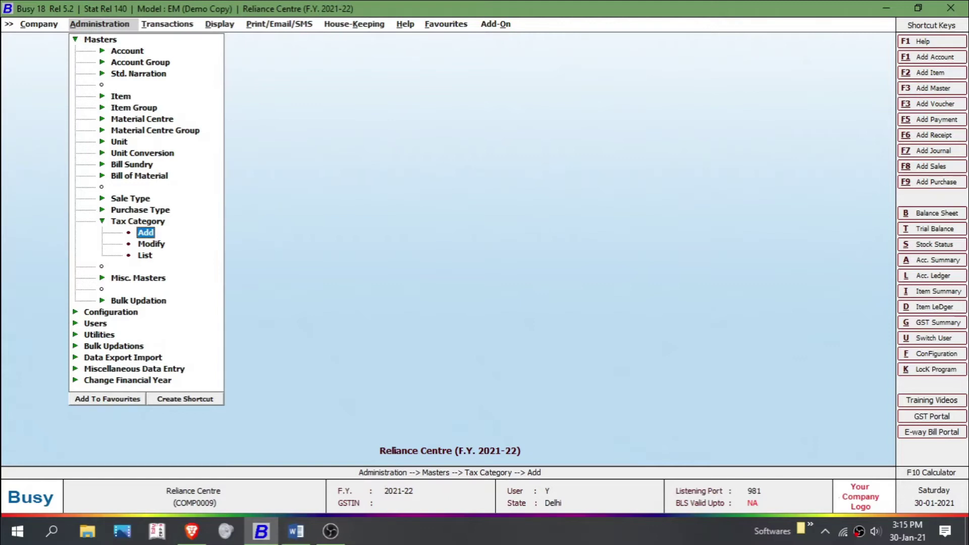
Step: Show the list of tax categories on screen and close it again
key("Down")
key("Down")
key("Return")
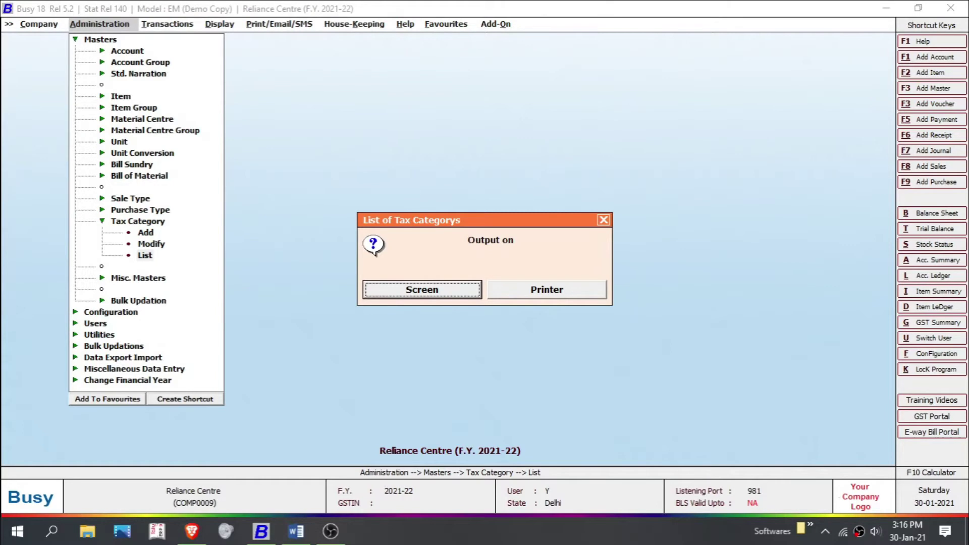
key("Return")
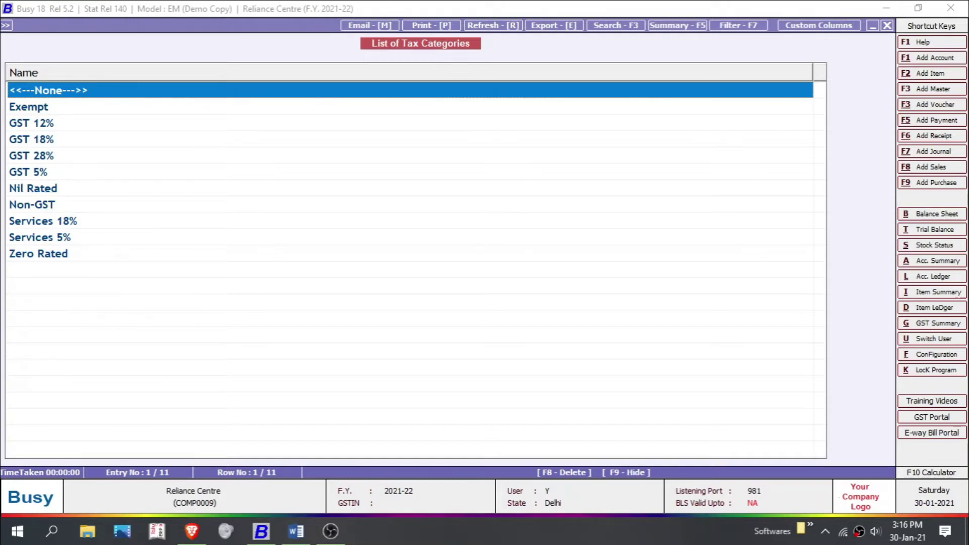
key("Escape")
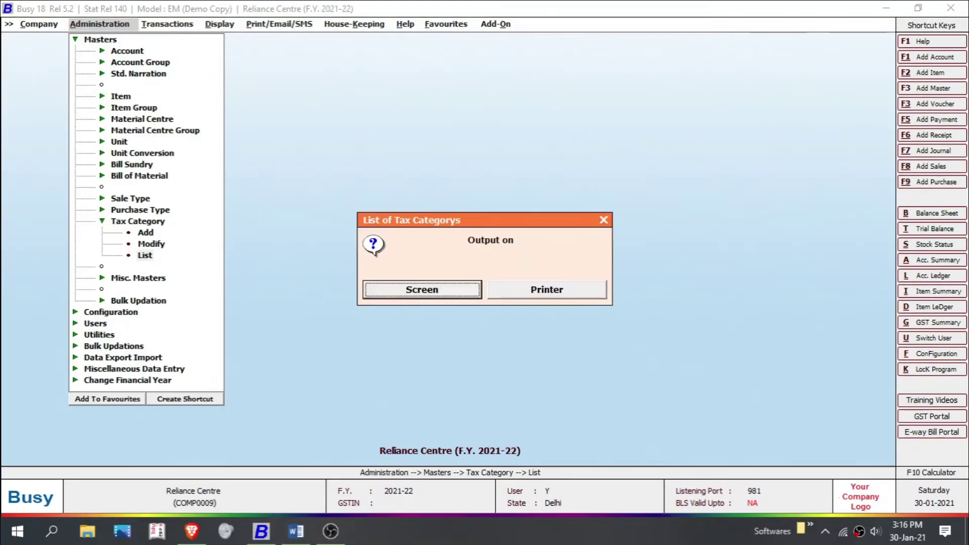
key("Escape")
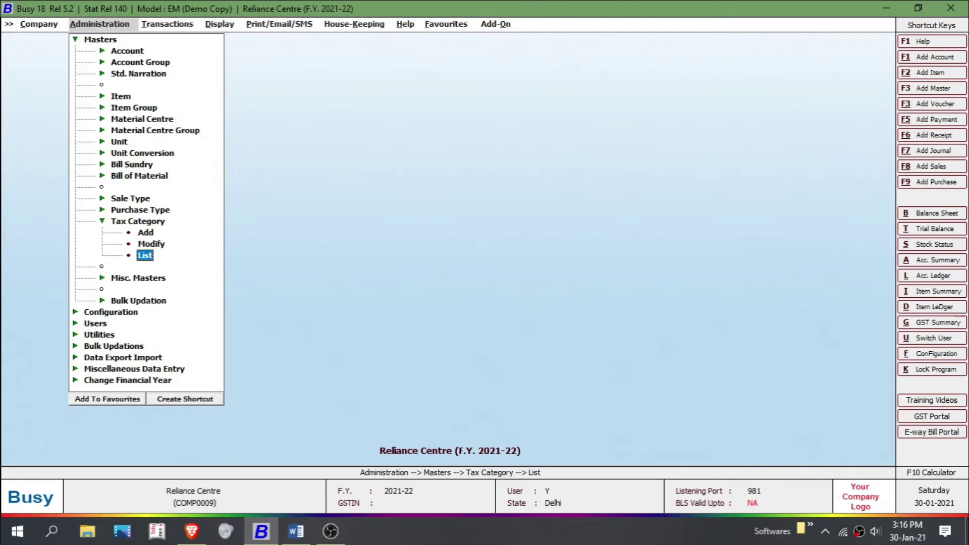
Step: Open the GST 12% tax category for modification
key("Up")
key("Return")
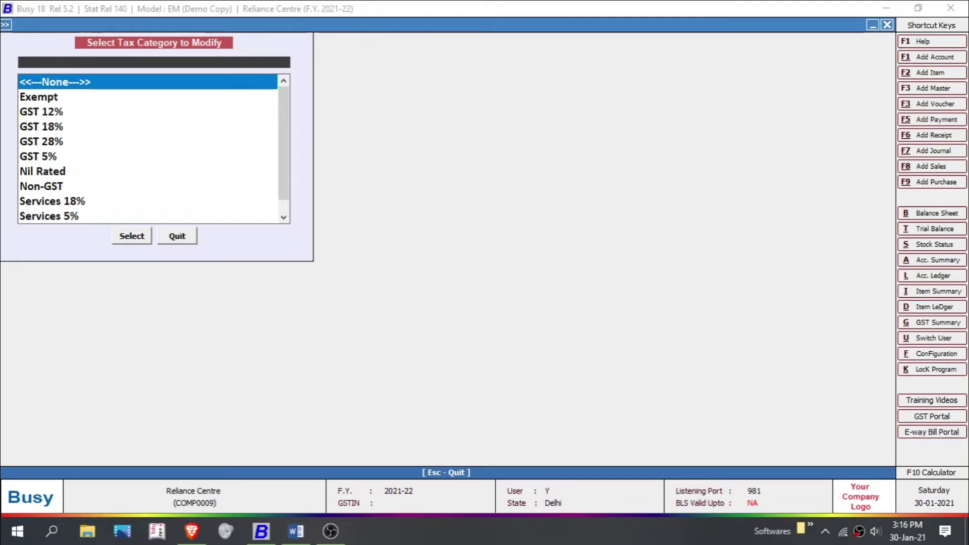
left_click(41, 112)
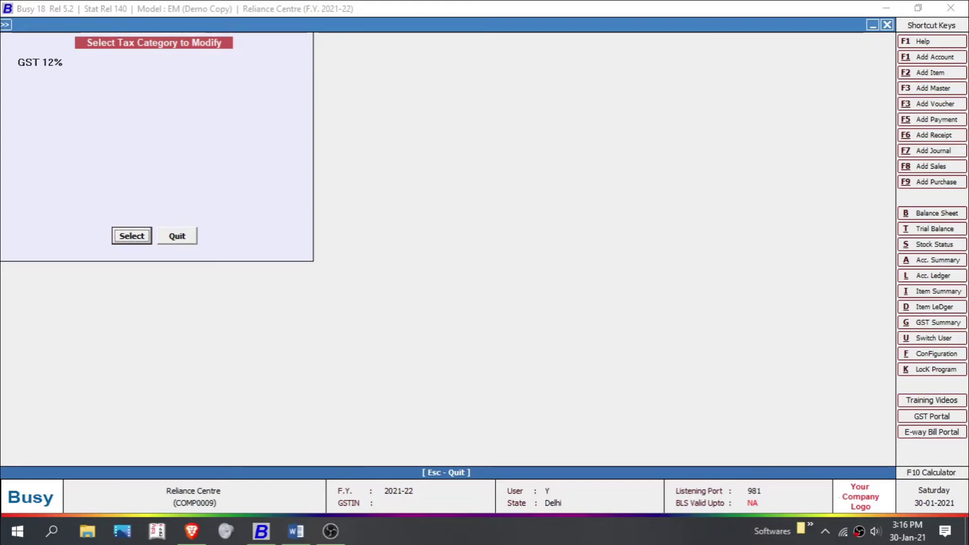
key("Up")
key("space")
key("Return")
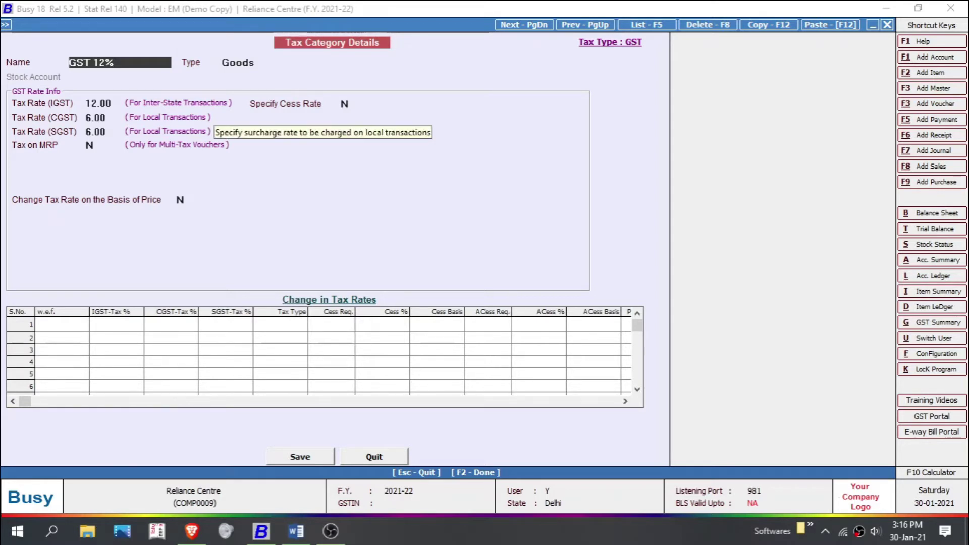
Step: Specify a cess rate of 5.00 with the basis Percentage for the GST 12% tax category
left_click(345, 105)
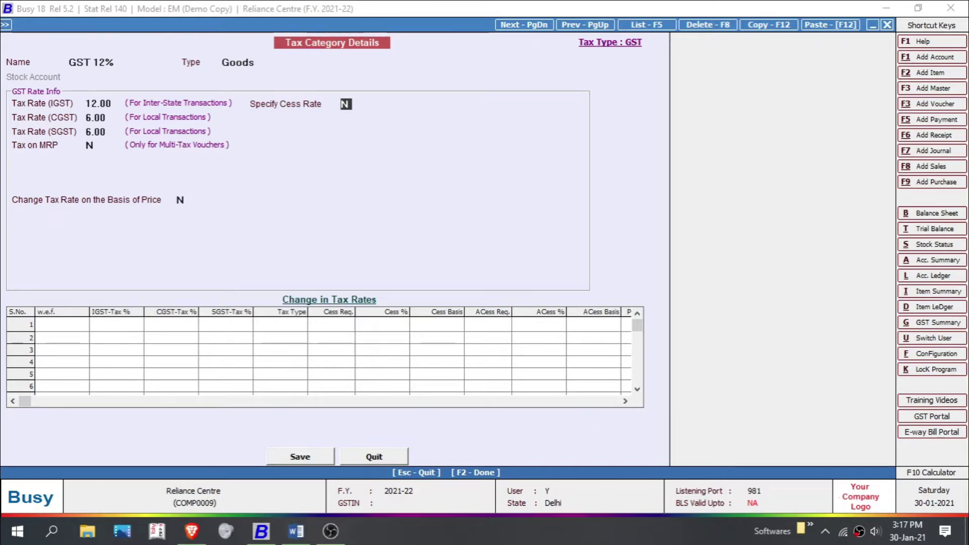
type("Y")
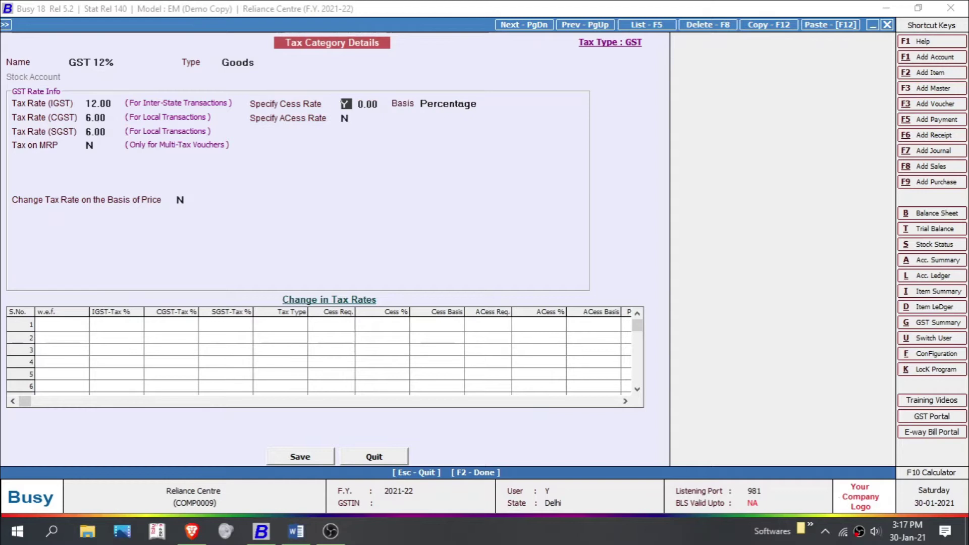
key("Return")
key("BackSpace")
key("BackSpace")
key("BackSpace")
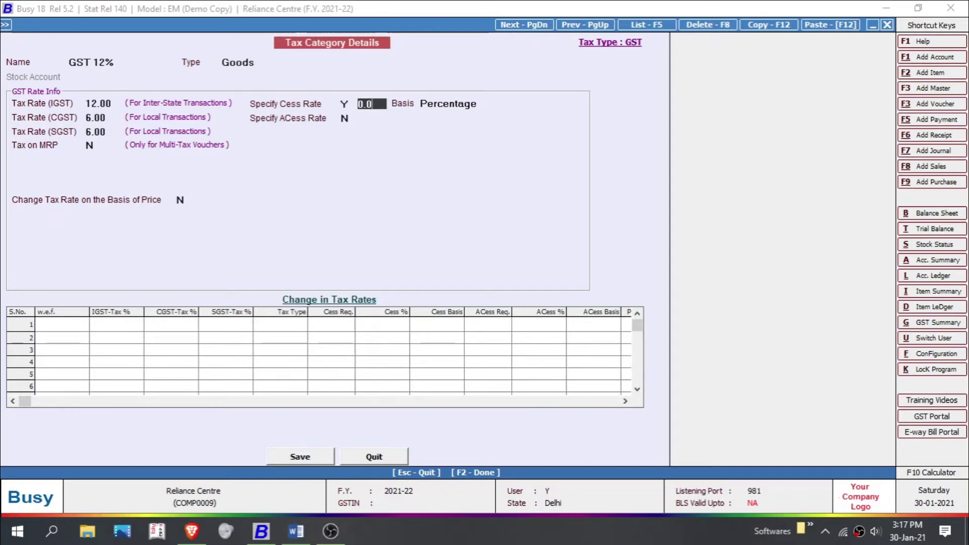
key("BackSpace")
type("5")
key("Return")
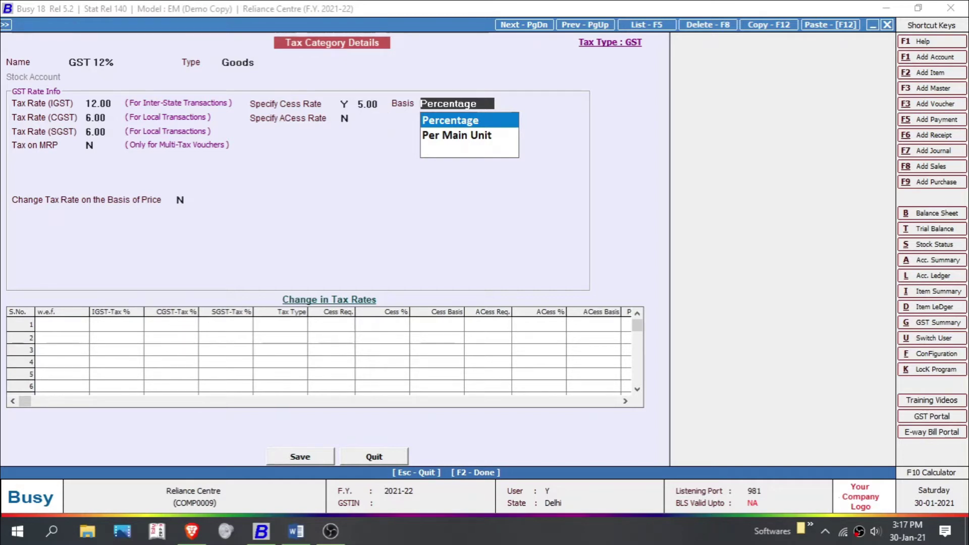
key("Return")
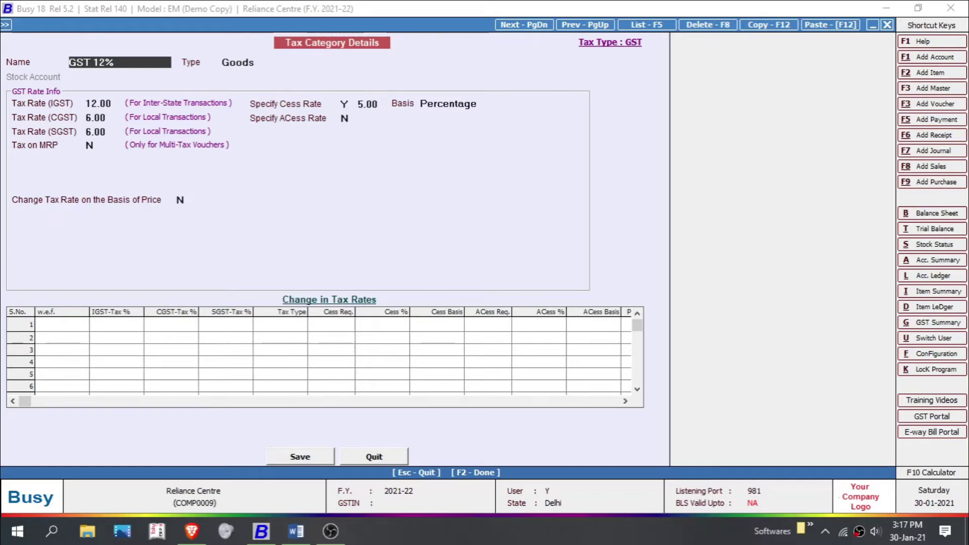
Step: Specify an ACess rate of 3.00 with the basis Per Main Unit for GST 12% and save the tax category
left_click(345, 118)
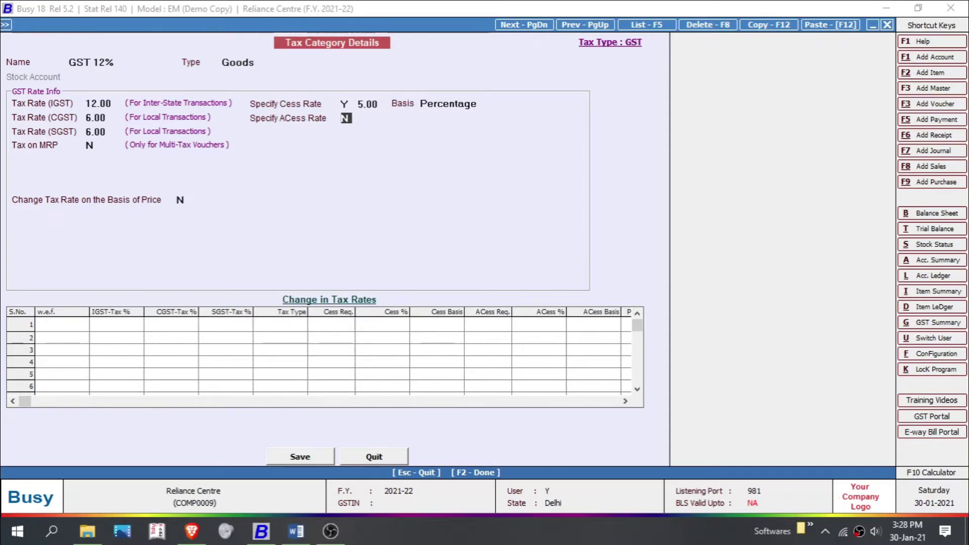
type("Y")
key("Return")
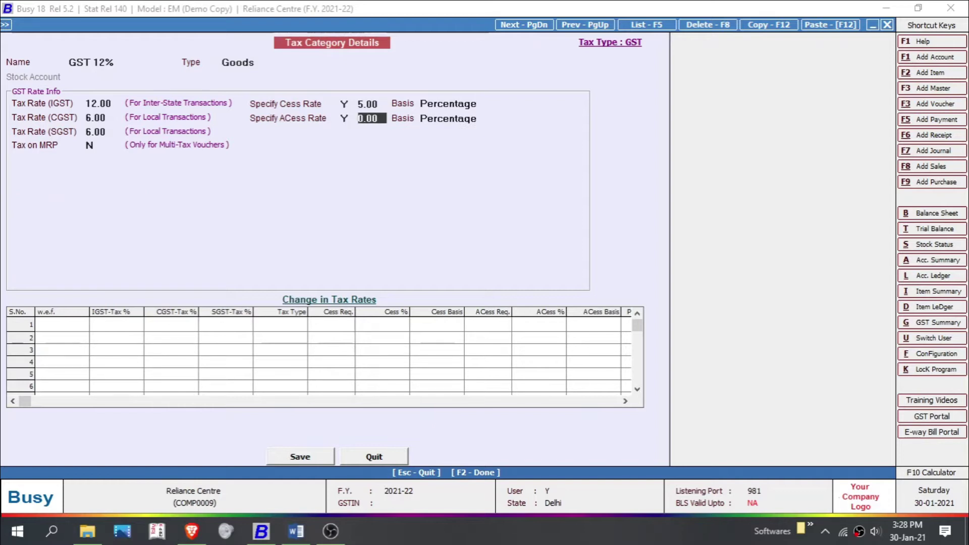
type("3")
key("Return")
key("Down")
key("Return")
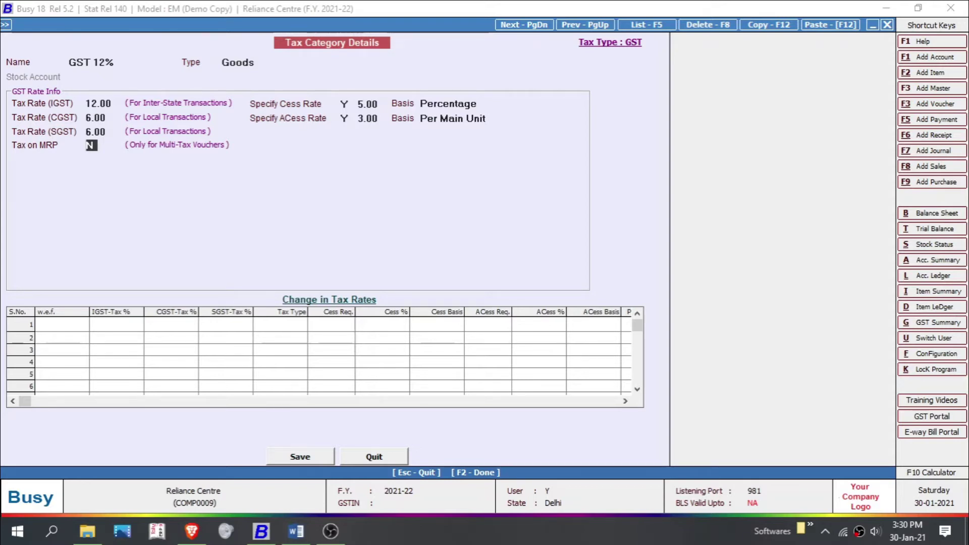
key("Return")
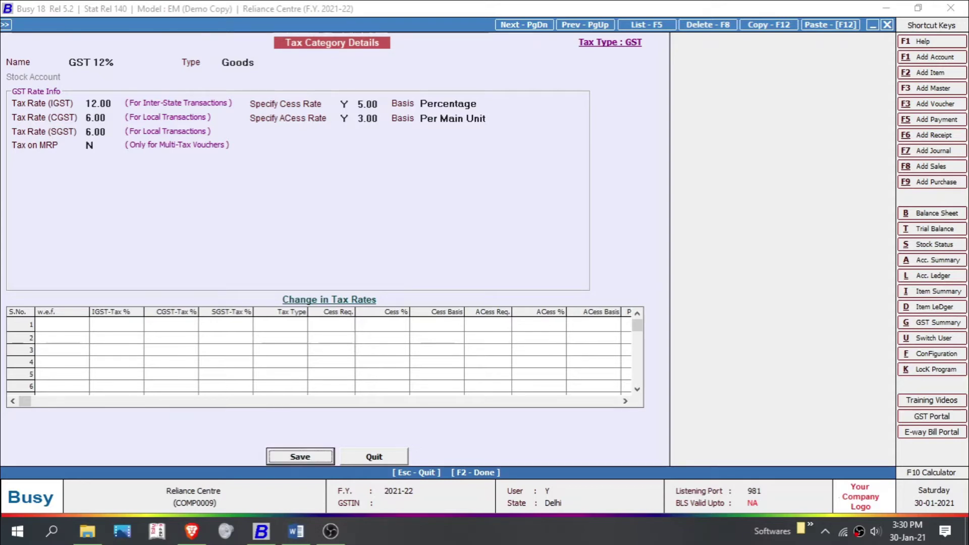
key("Return")
key("Return")
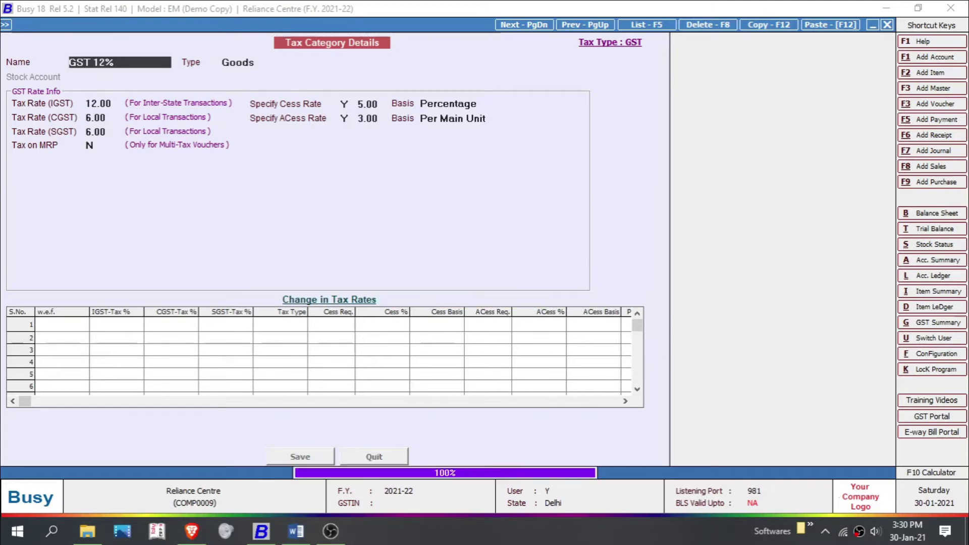
Step: Modify the GST 18% tax category to specify a cess rate of 2.00 with the basis Per Main Unit and save it
key("Down")
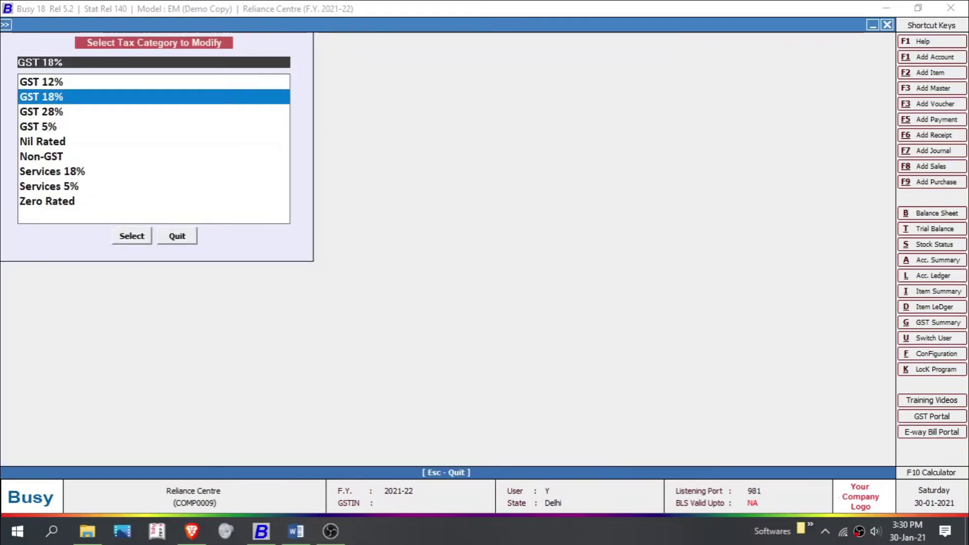
key("Return")
key("Return")
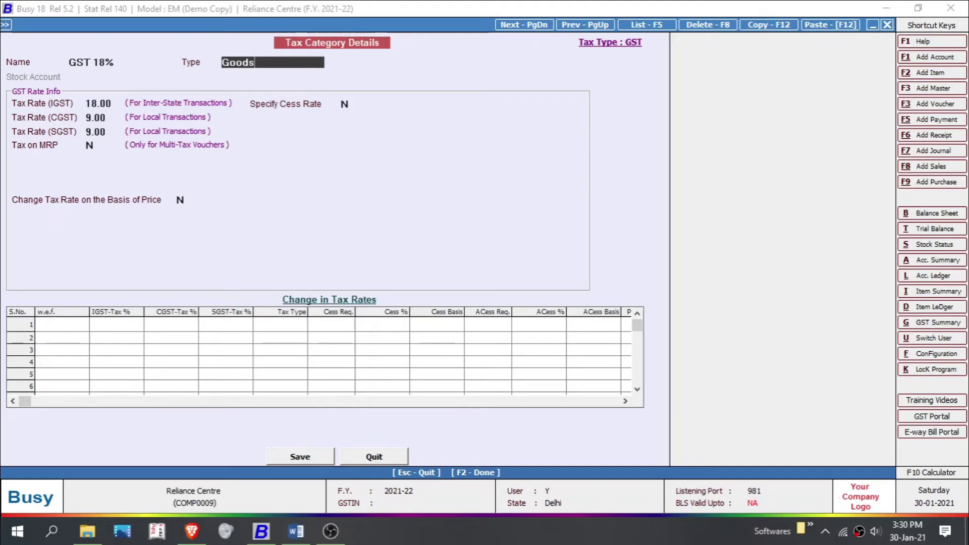
key("Return")
type("y")
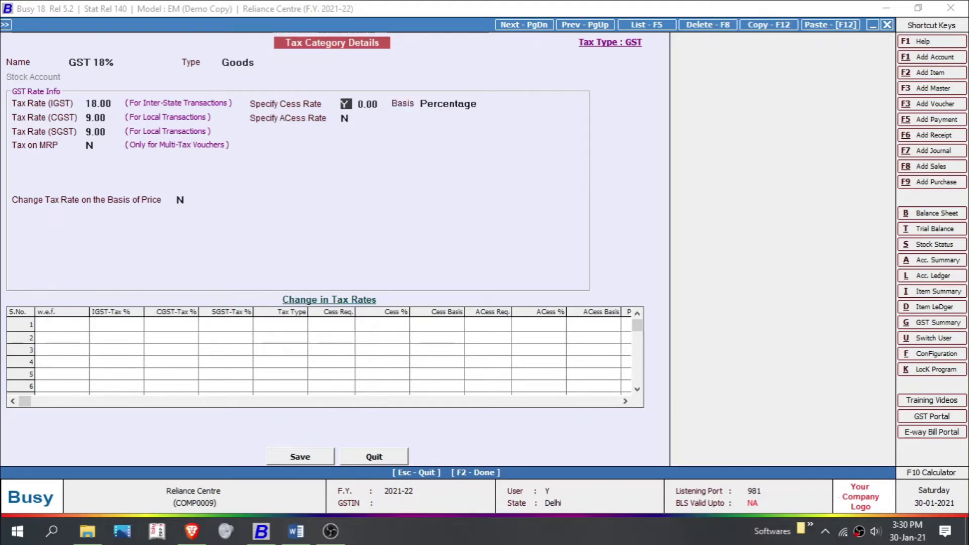
key("Return")
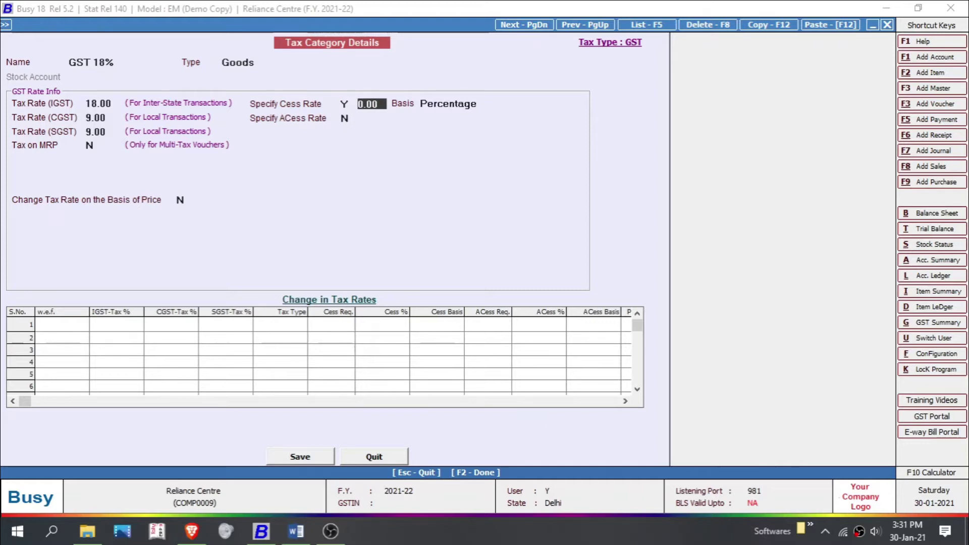
type("2")
key("Return")
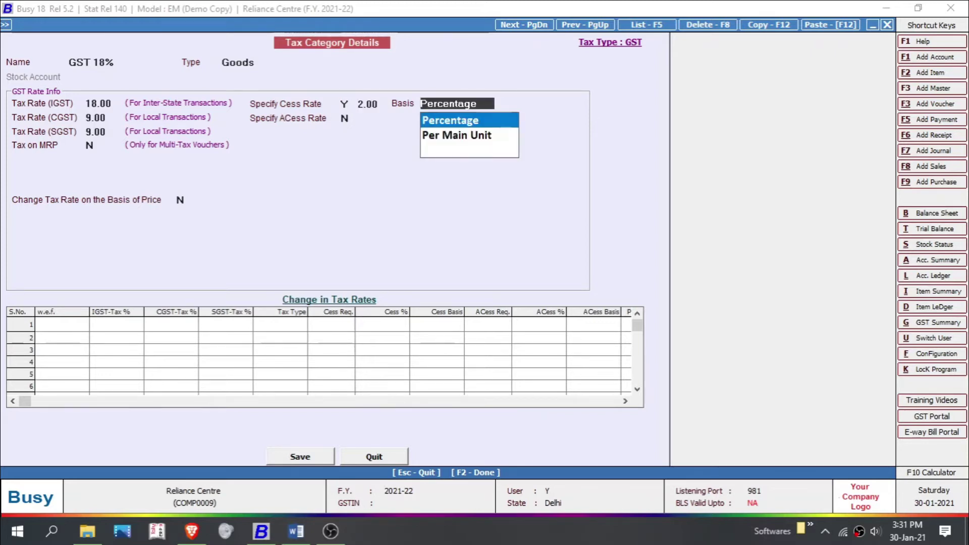
key("Down")
key("Return")
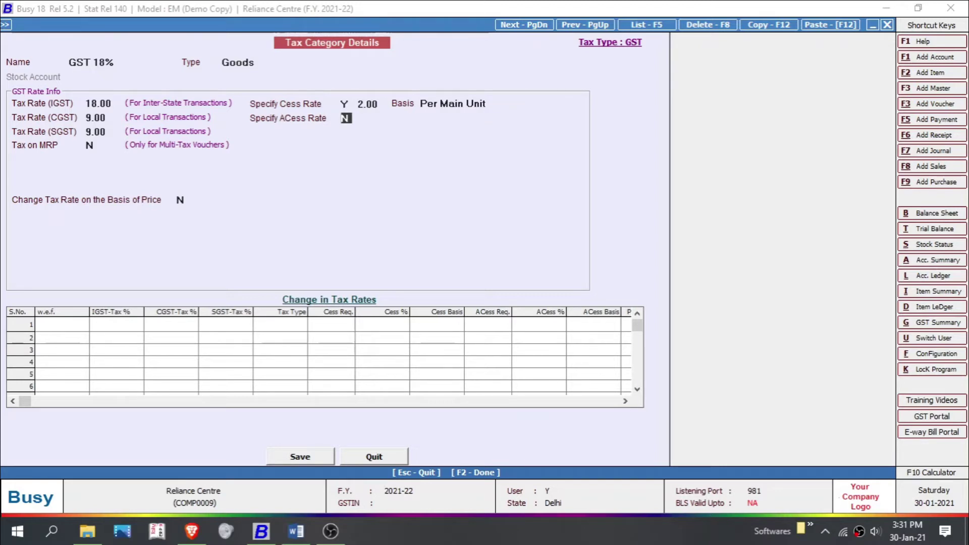
key("F2")
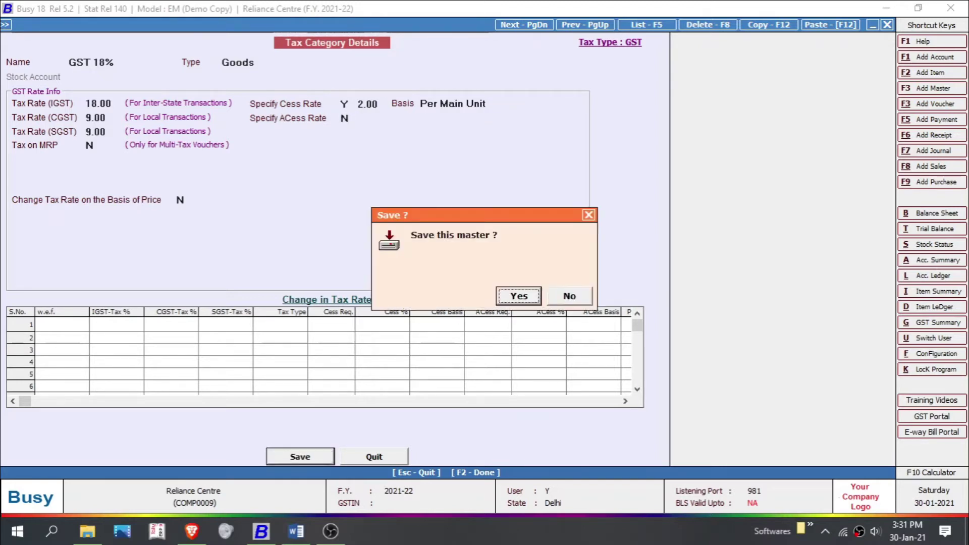
key("Return")
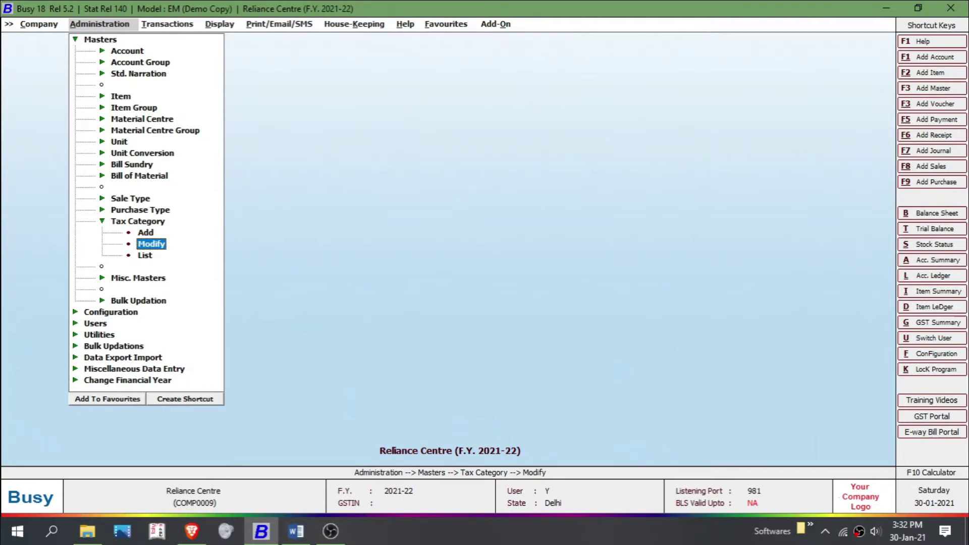
Step: Open the L/GST-12% sale type for modification
left_click(130, 198)
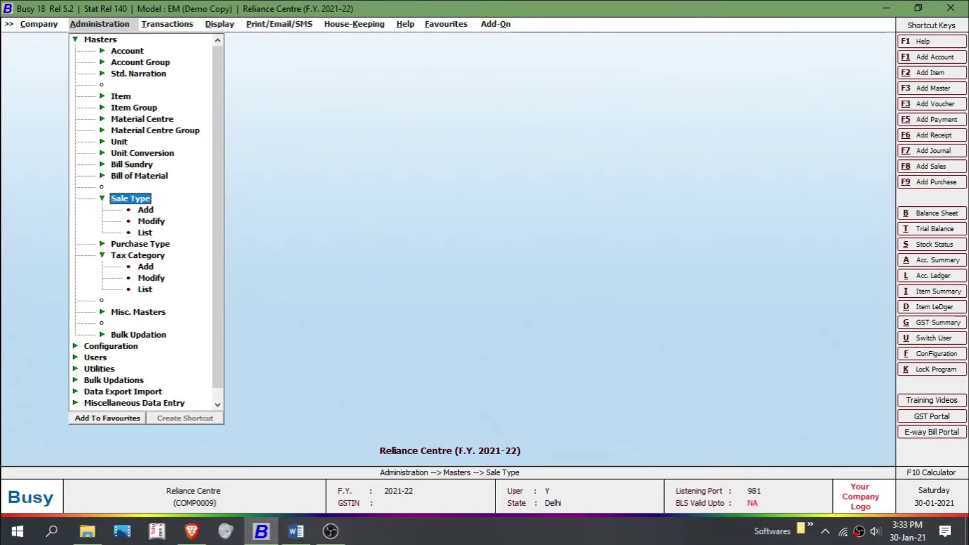
left_click(152, 222)
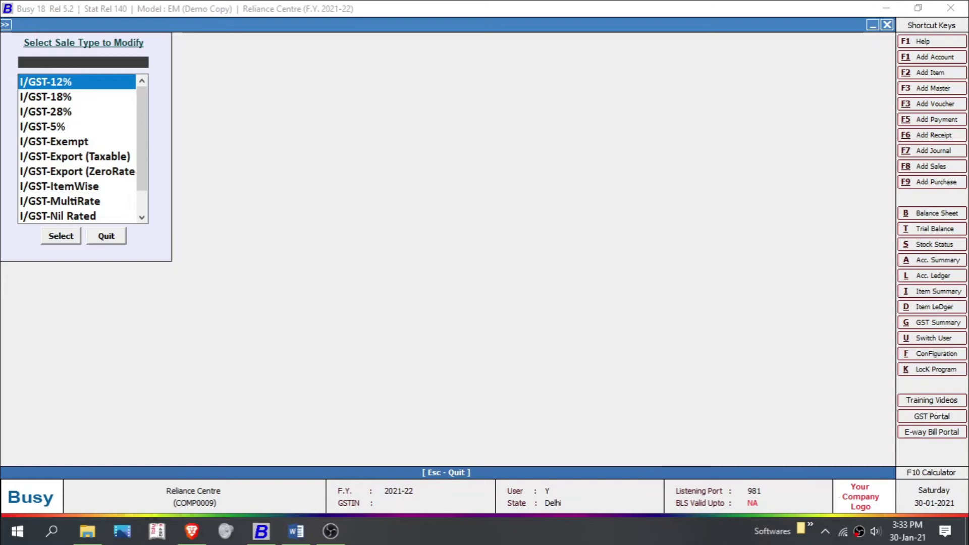
type("L")
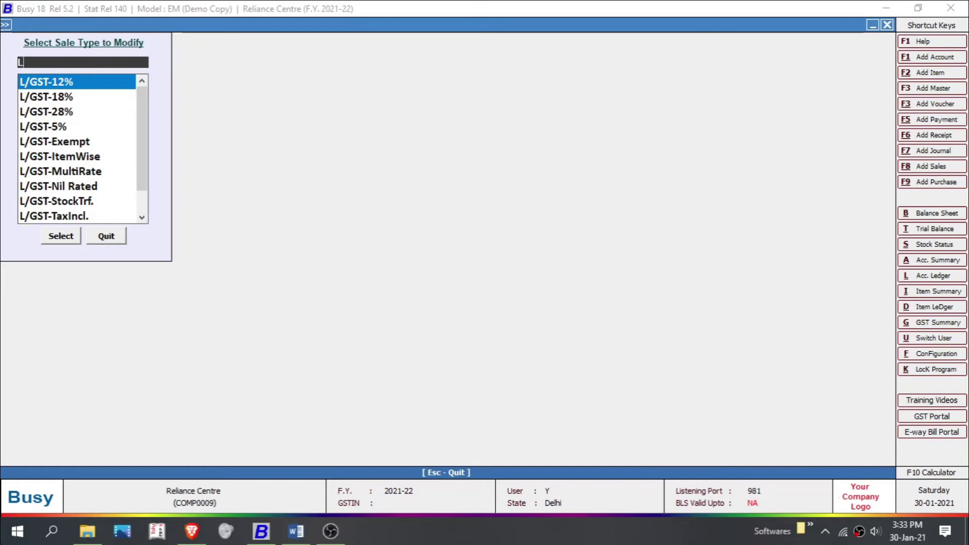
key("Return")
key("Return")
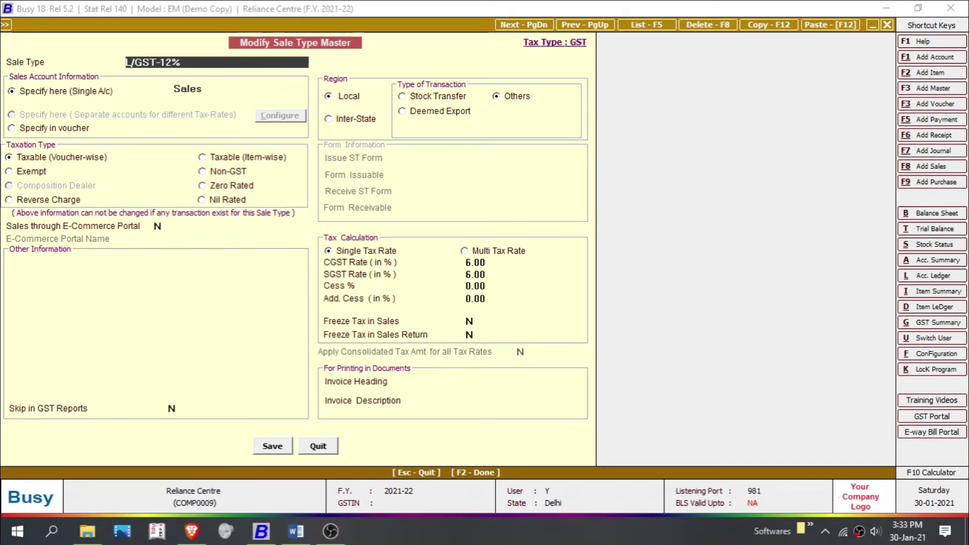
Step: Set the Cess % of the L/GST-12% sale type to 5.00
left_click(489, 286)
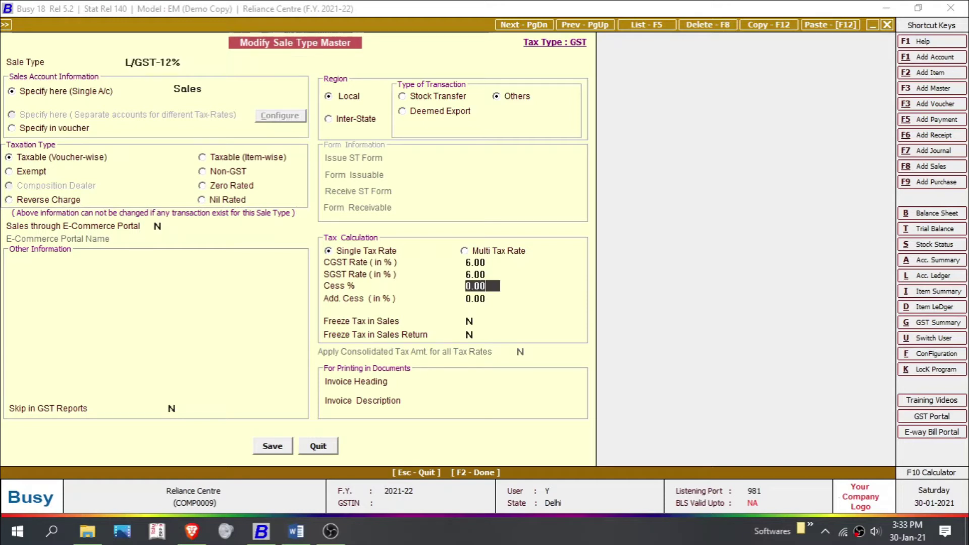
key("BackSpace")
key("BackSpace")
key("BackSpace")
key("BackSpace")
type("5")
key("Return")
Step: Set the additional cess of the L/GST-12% sale type to 3 percent and save the sale type
key("BackSpace")
key("BackSpace")
key("BackSpace")
key("BackSpace")
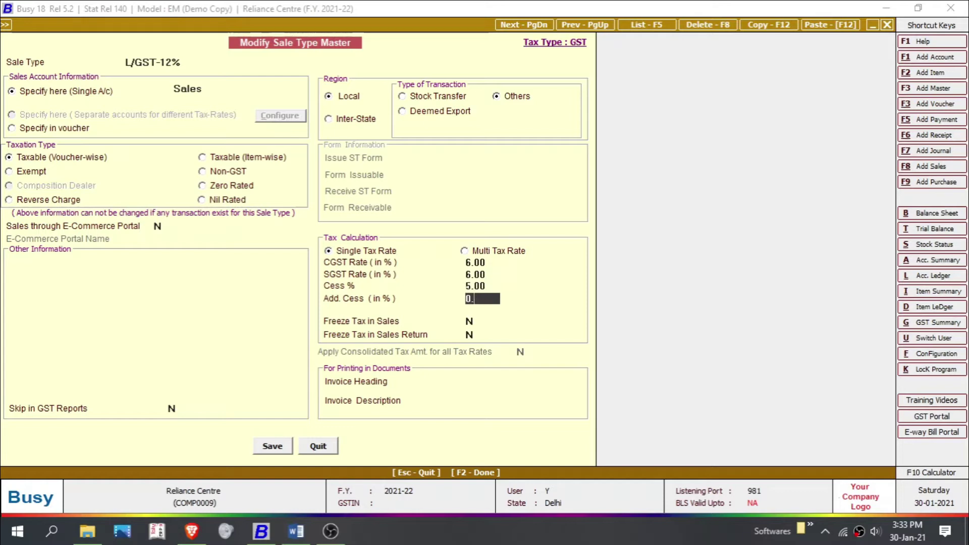
type("3")
key("F2")
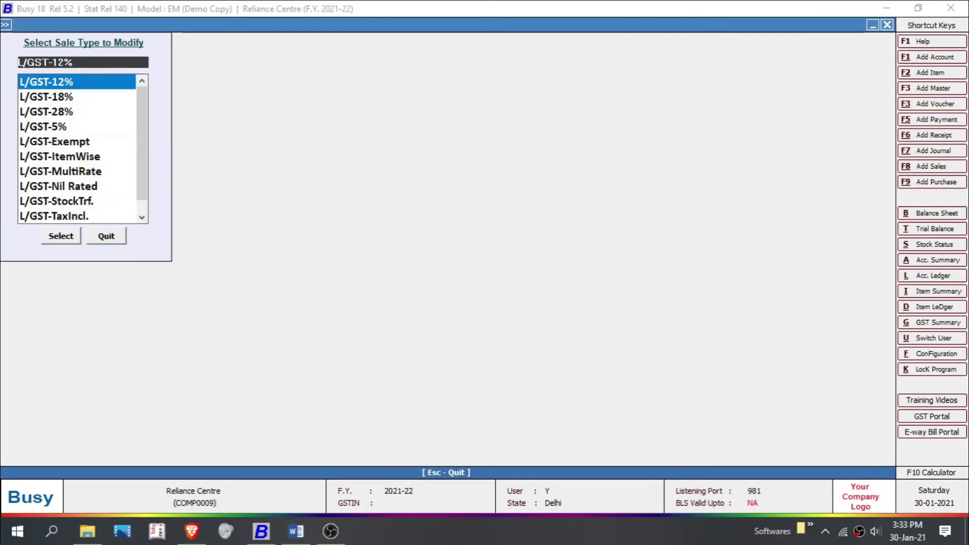
Step: Modify the L/GST-18% sale type to a Cess % of 4, save it and leave sale type modification
key("Down")
key("Return")
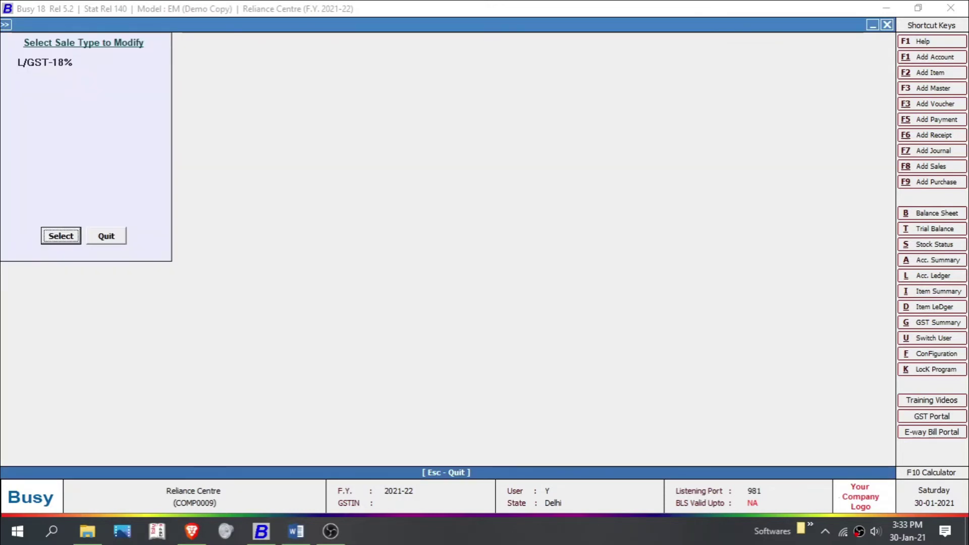
key("Return")
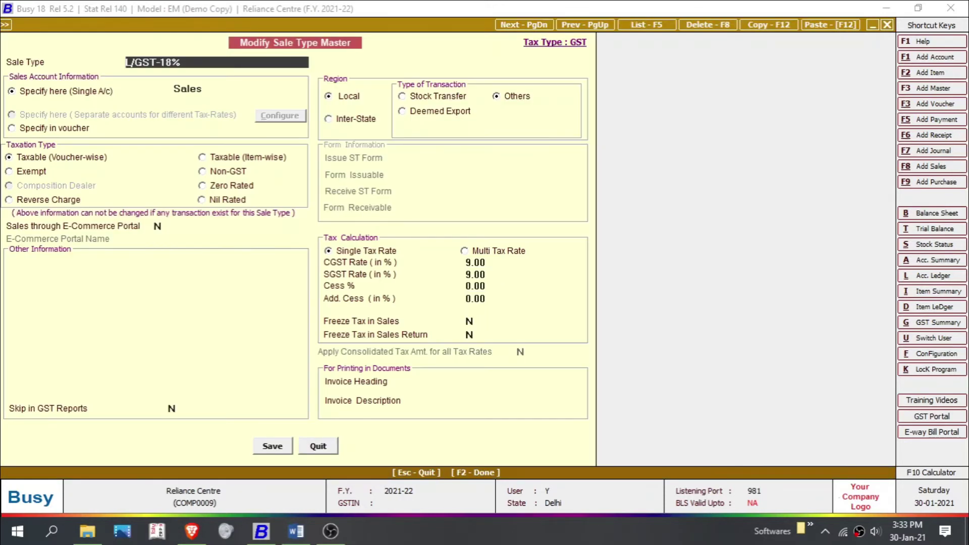
type("4")
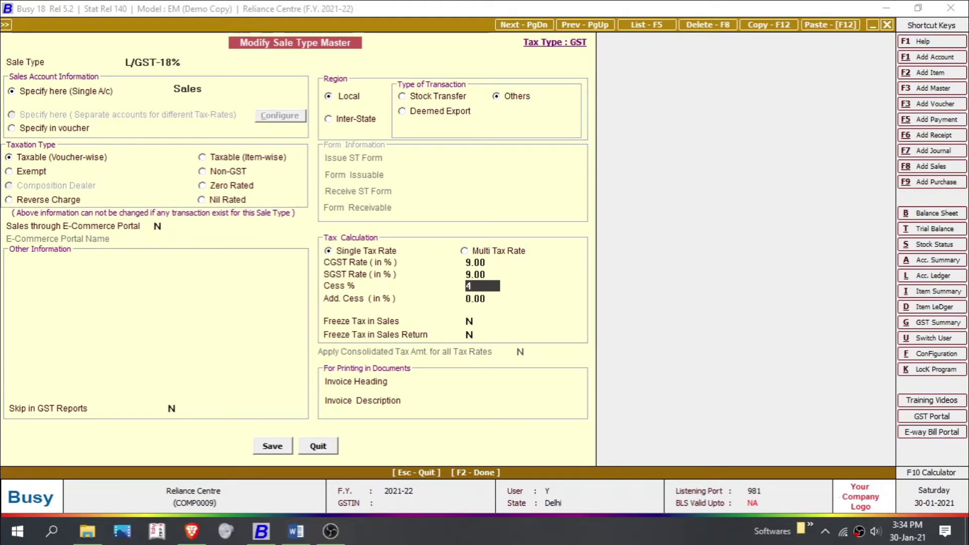
key("F2")
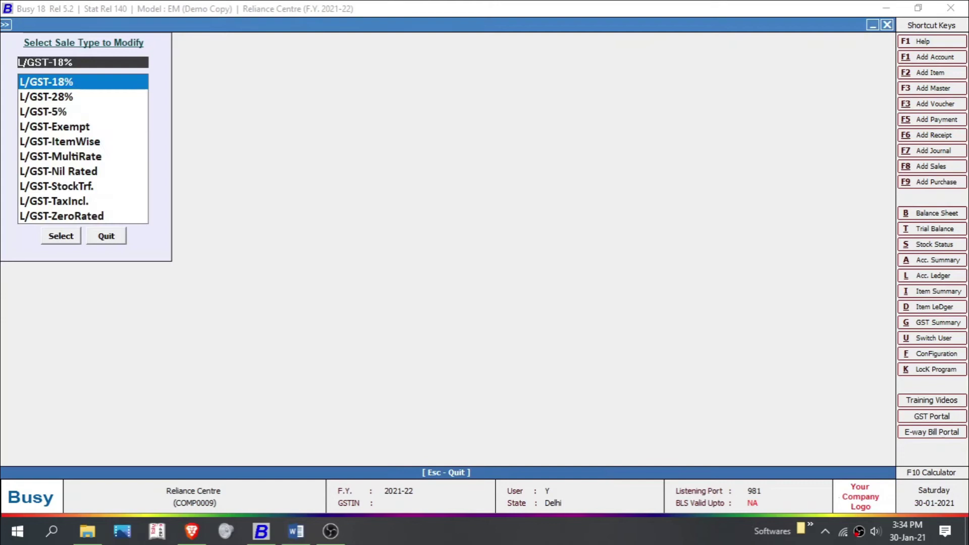
key("Escape")
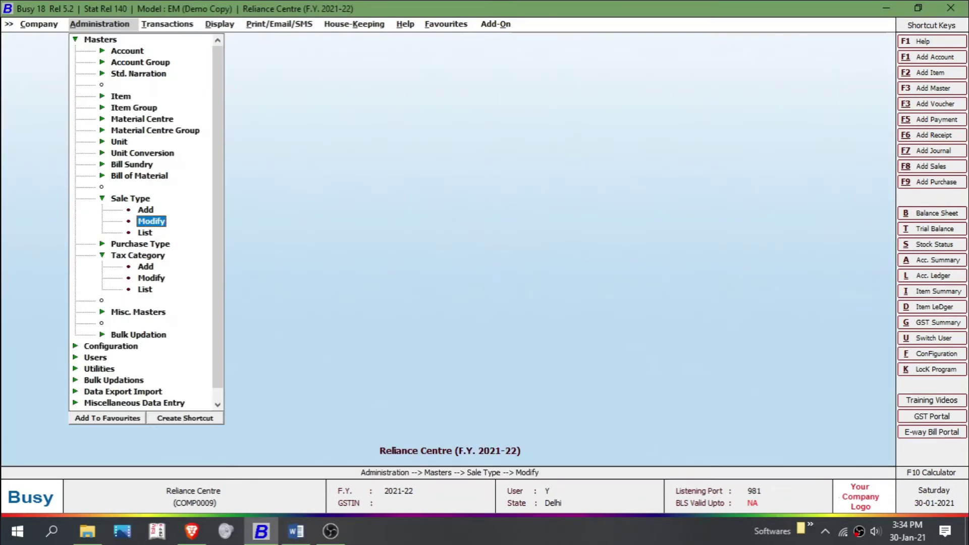
Step: Open the L/GST-12% purchase type for modification
key("Down")
key("Down")
key("Return")
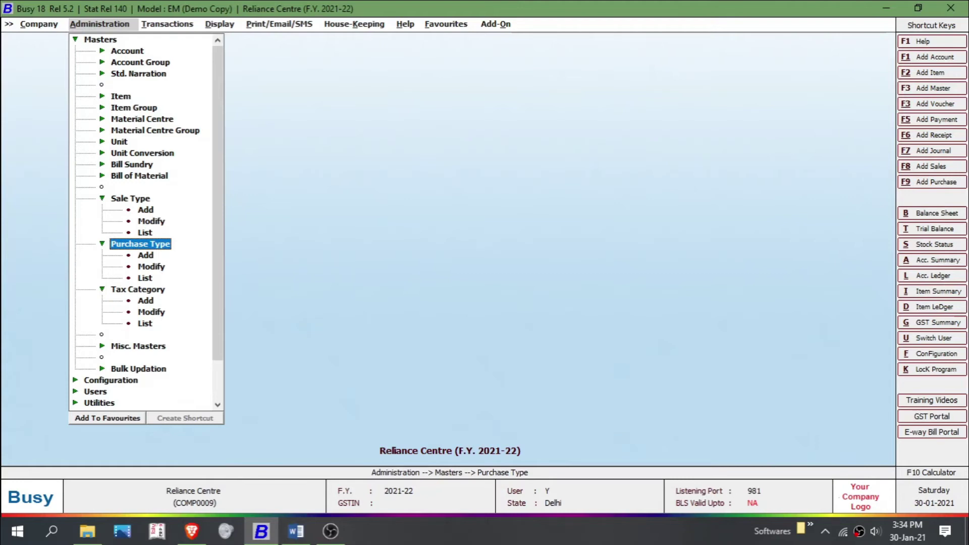
key("Down")
key("Down")
key("Return")
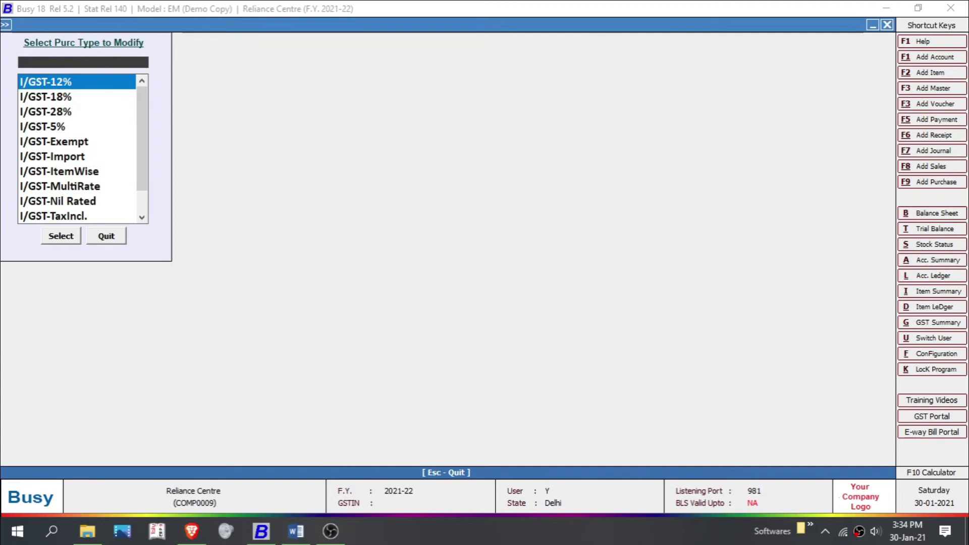
type("L")
key("Return")
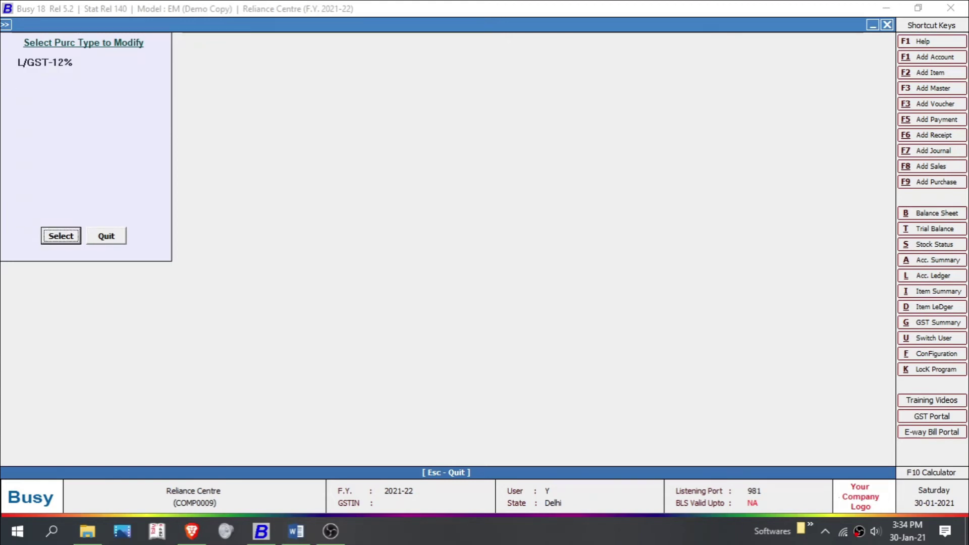
key("Return")
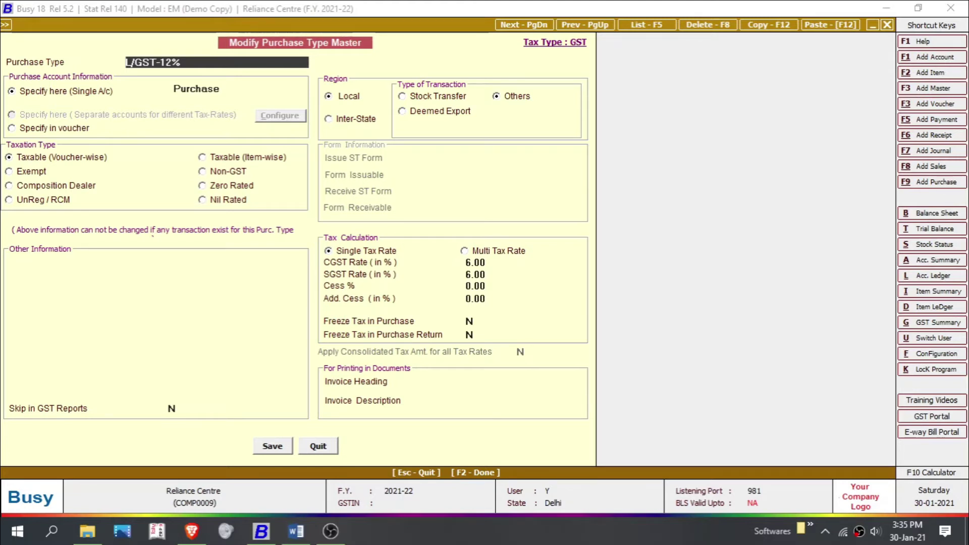
Step: Set Cess % to 5.00 and Add. Cess to 3.00 for the L/GST-12% purchase type and save it
left_click(482, 286)
key("BackSpace")
key("BackSpace")
key("BackSpace")
key("BackSpace")
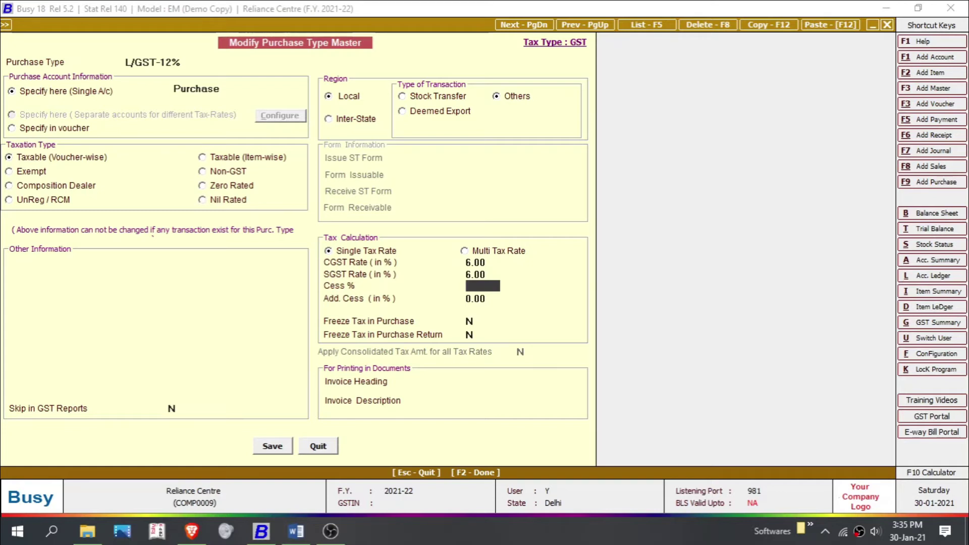
type("5")
key("Return")
type("3")
key("Return")
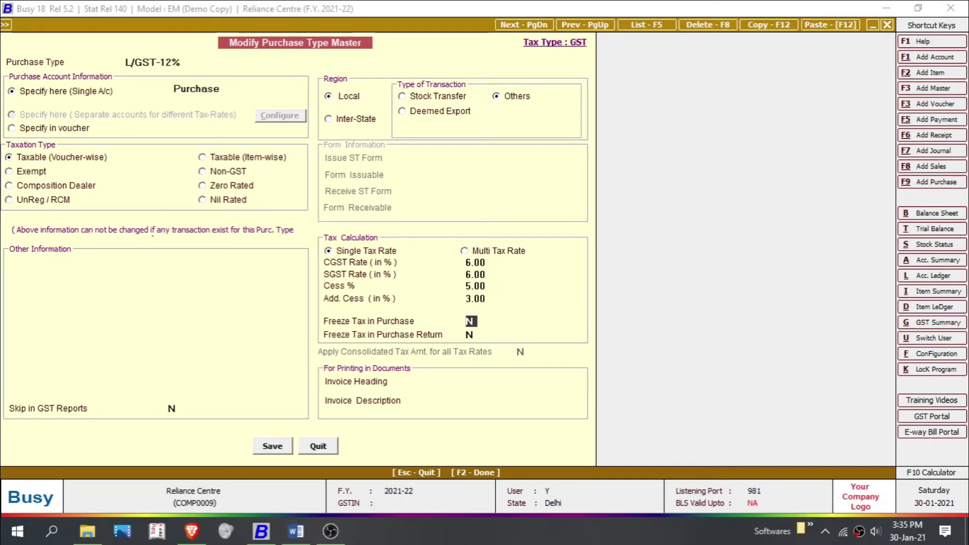
key("F2")
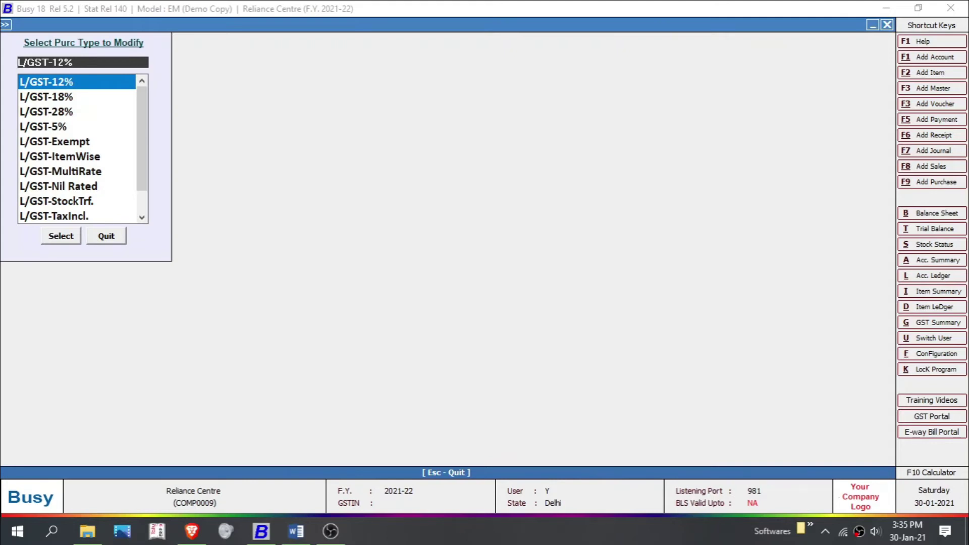
Step: Modify the L/GST-18% purchase type to a Cess % of 4.00, save it and leave purchase type modification
key("Down")
key("Return")
key("Return")
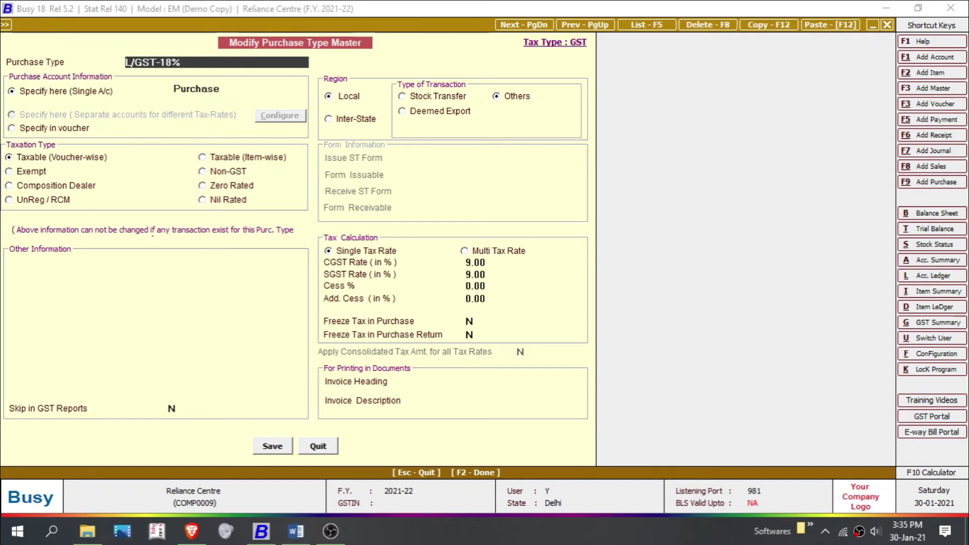
left_click(485, 286)
key("BackSpace")
key("BackSpace")
key("BackSpace")
key("BackSpace")
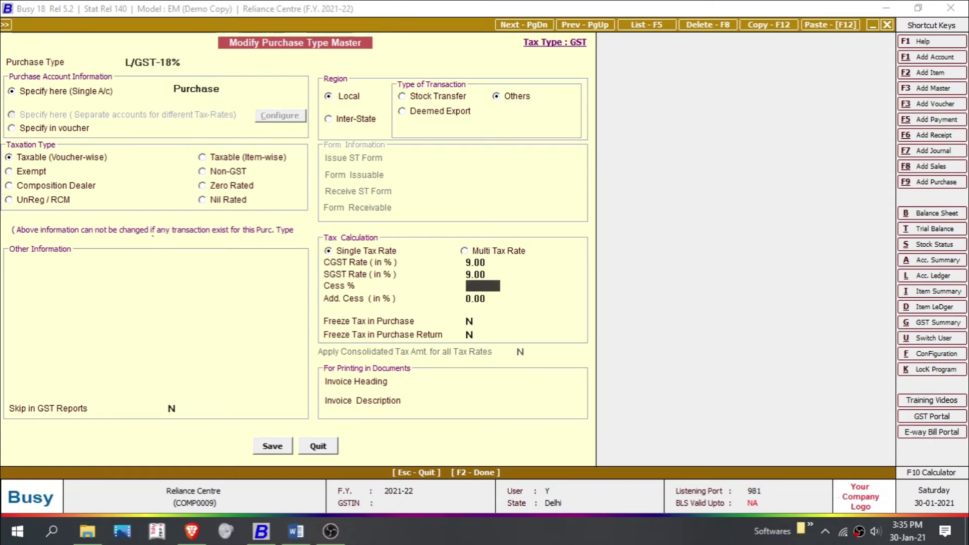
type("4")
key("Return")
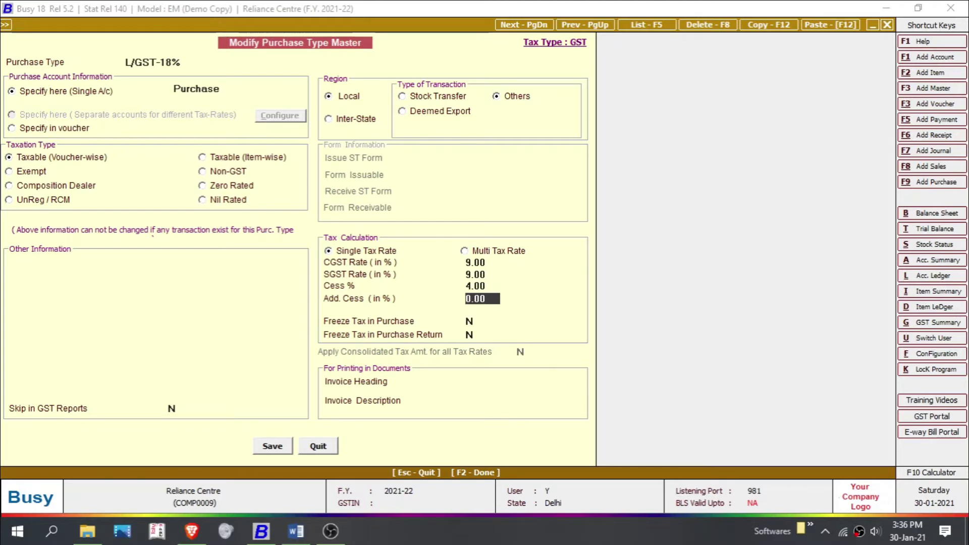
key("Return")
key("Return")
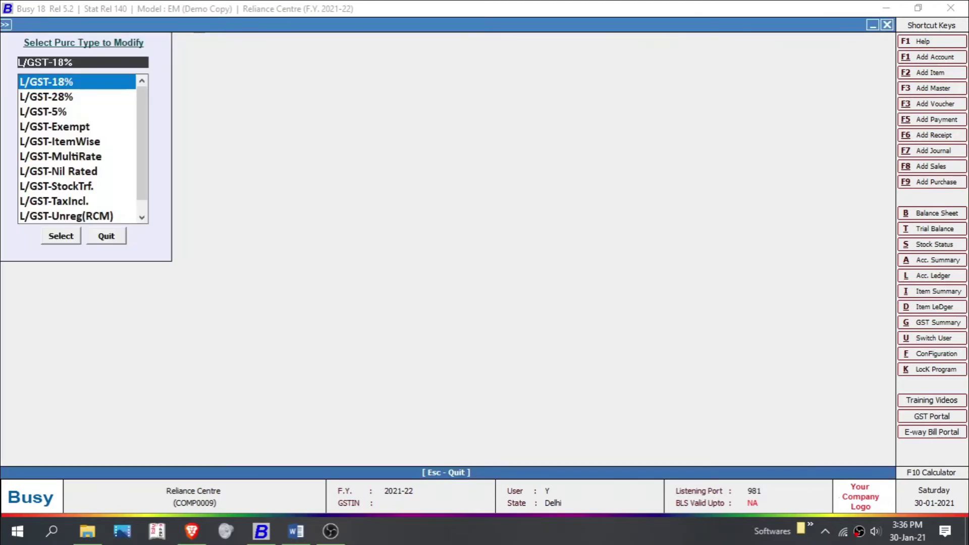
key("Escape")
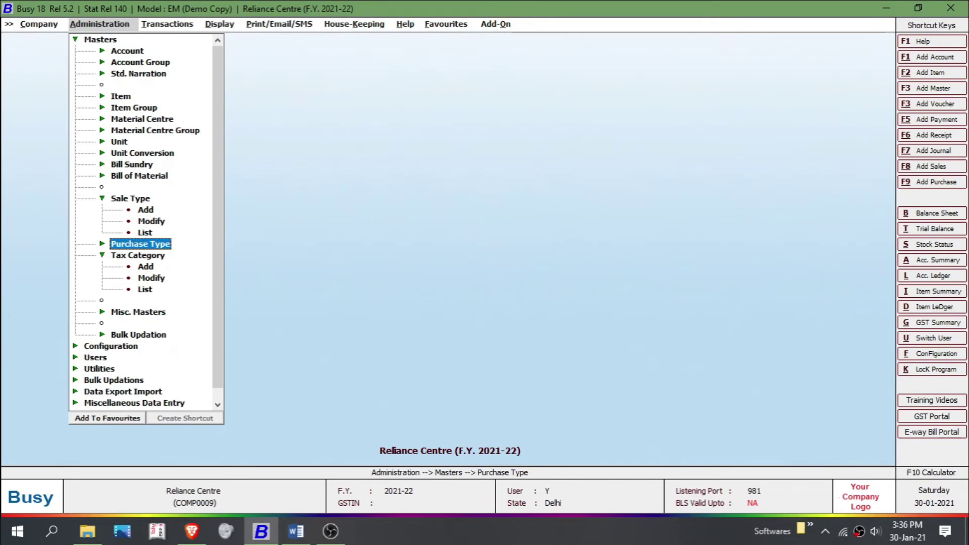
key("Escape")
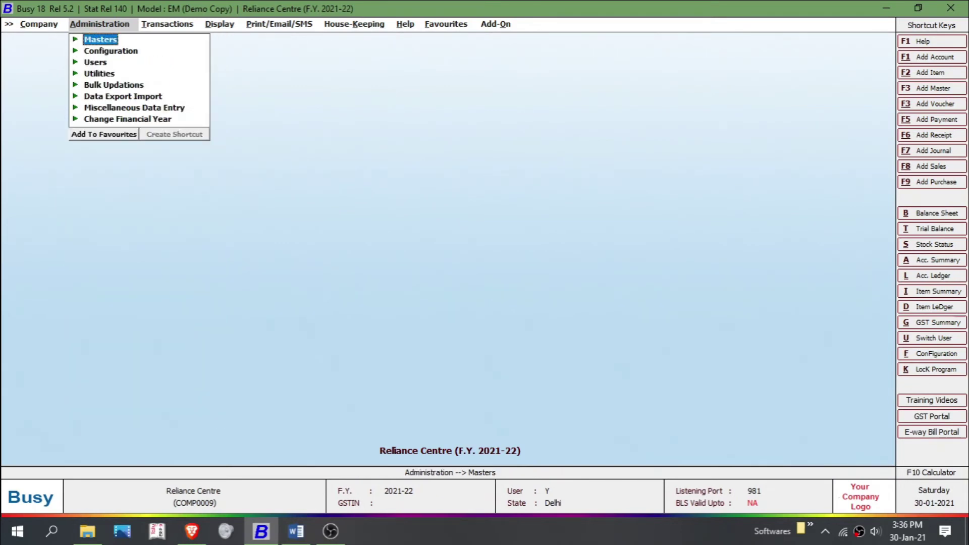
Step: Open the standard document configuration selection for invoice and document printing
key("Down")
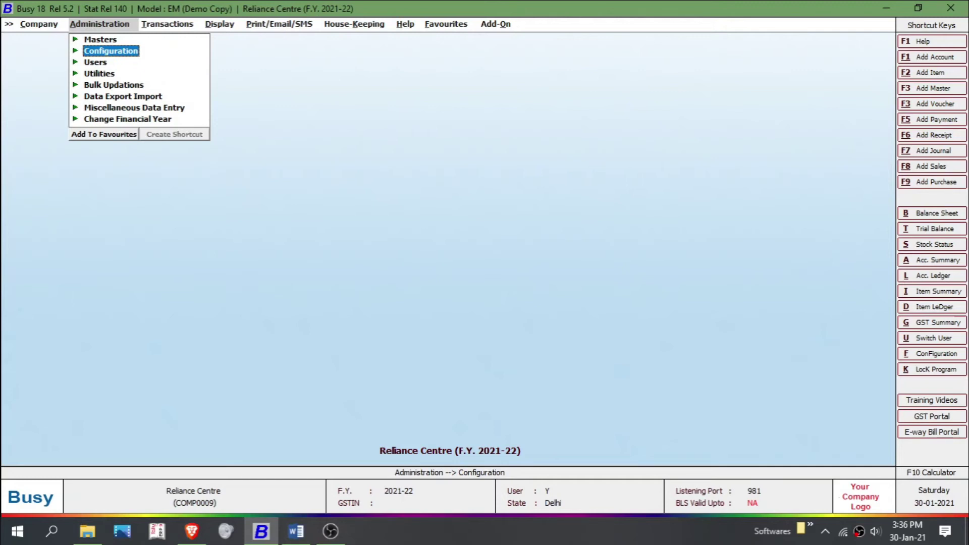
key("Return")
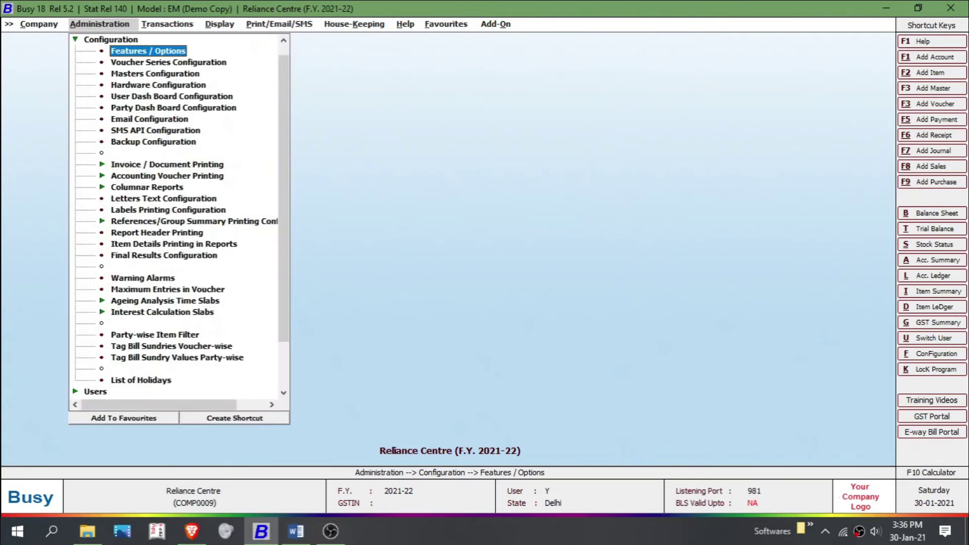
key("Down")
key("Down")
key("Down")
key("Down")
key("Down")
key("Down")
key("Down")
key("Down")
key("Down")
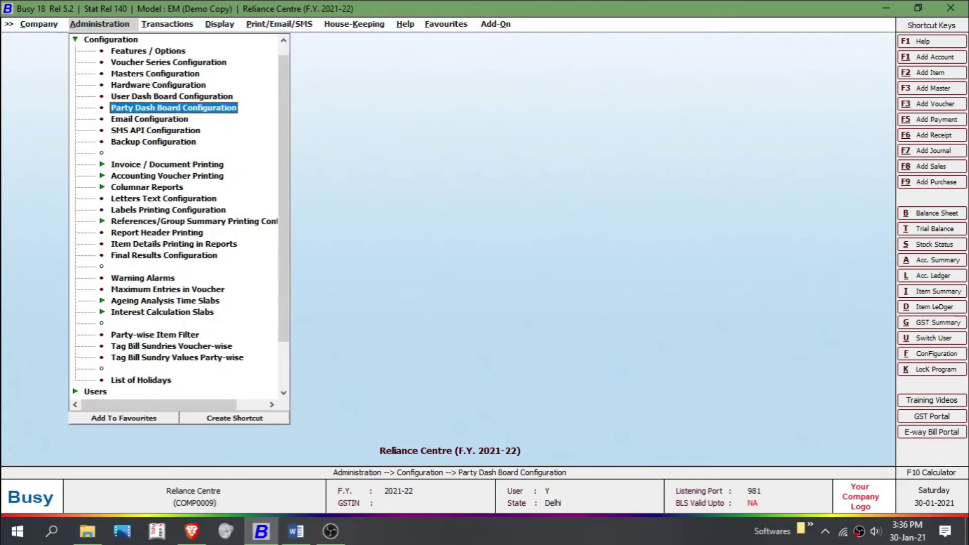
key("Return")
key("Down")
key("Down")
key("Up")
key("Up")
key("Return")
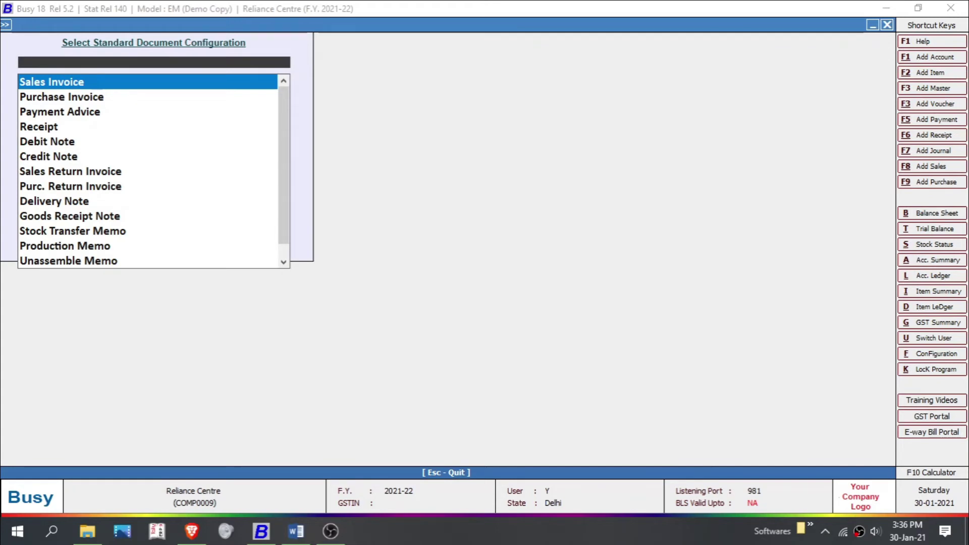
Step: Open the Purchase Invoice configuration and switch its body to Self Configured
key("Down")
key("Return")
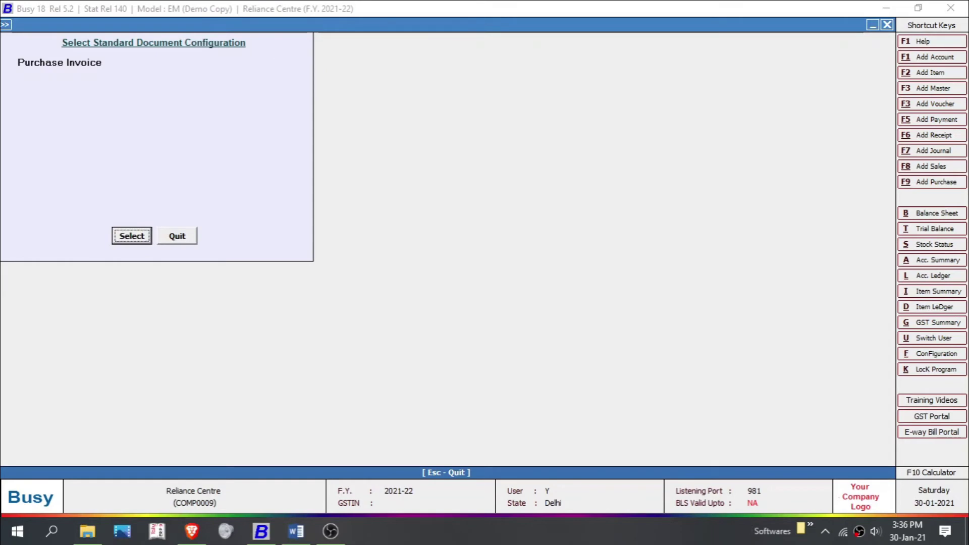
key("Return")
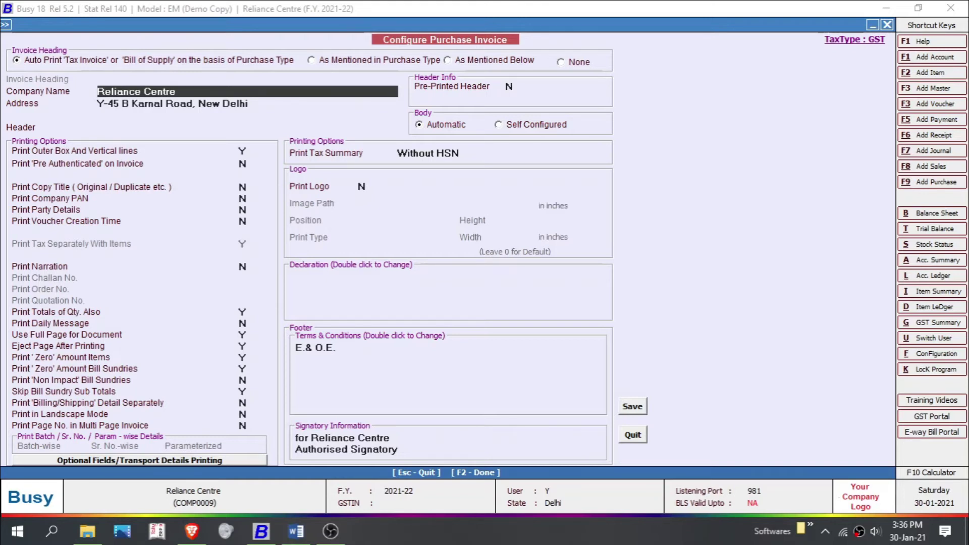
left_click(498, 125)
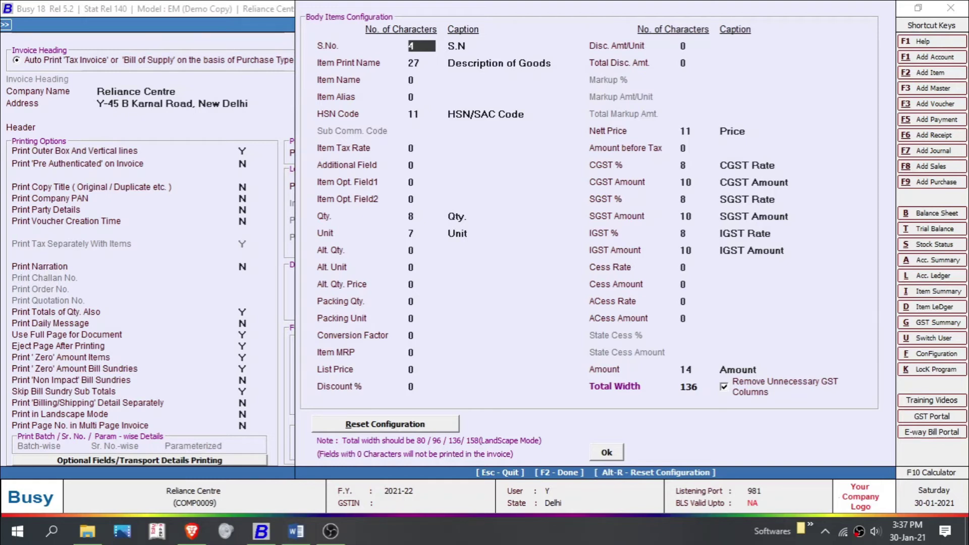
Step: Set the Cess Rate column of the purchase invoice body to 6 characters with the caption Cess Rate
left_click(694, 268)
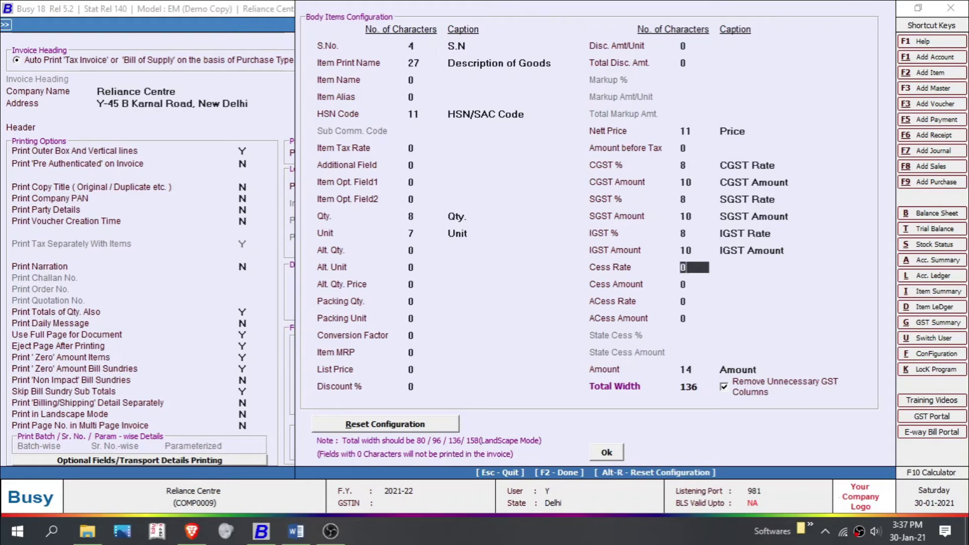
key("BackSpace")
type("6")
key("Return")
key("Return")
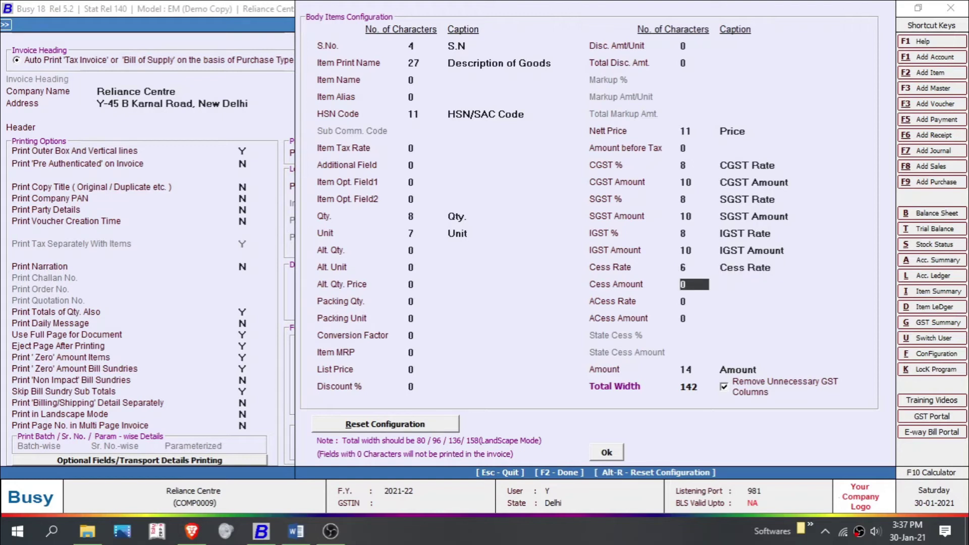
Step: Set the Cess Amount, ACess Rate and ACess Amount columns to 6 characters each, keeping their default captions
type("6")
key("Return")
key("Return")
type("6")
key("Return")
key("Return")
type("6")
key("Return")
key("Return")
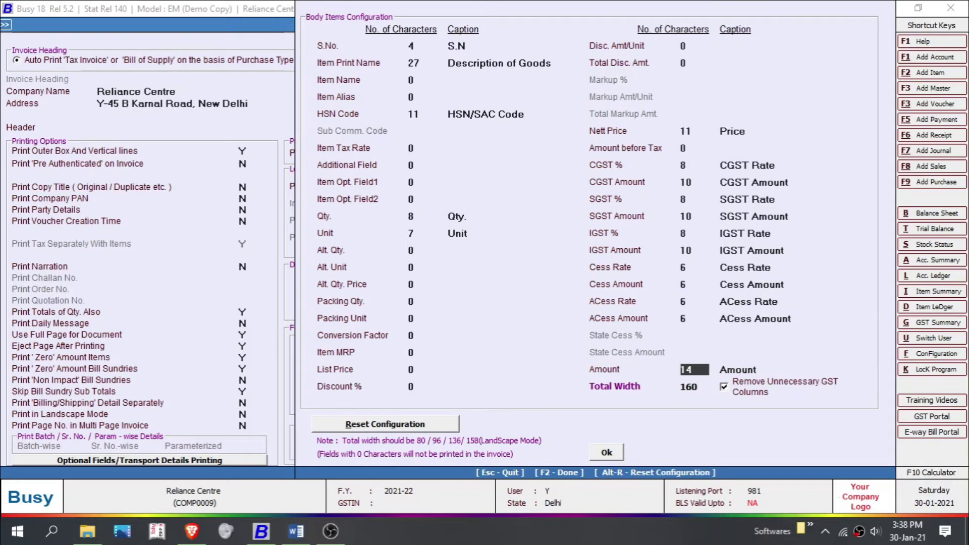
Step: Reduce the CGST Amount and SGST Amount columns of the purchase invoice body to 9 characters each
left_click(699, 184)
key("BackSpace")
key("BackSpace")
type("9")
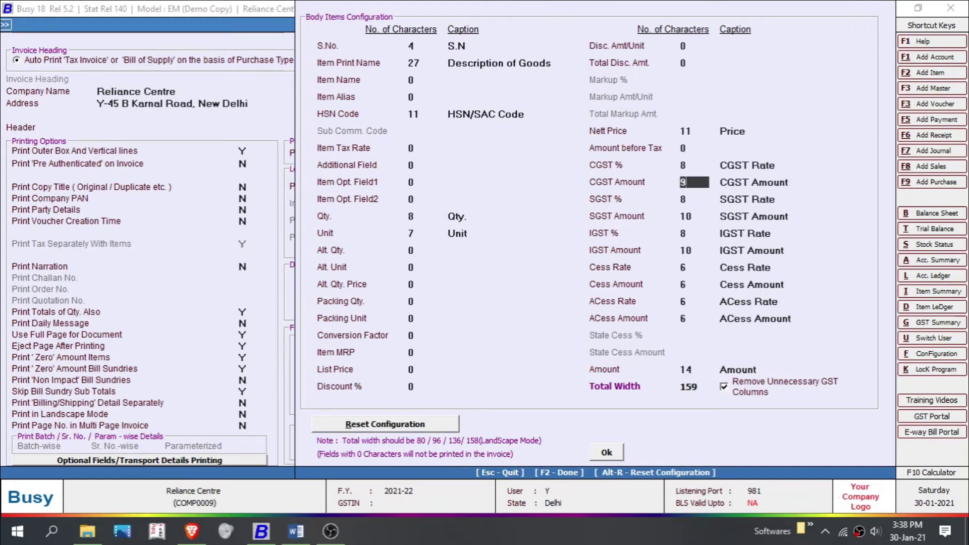
key("Return")
key("BackSpace")
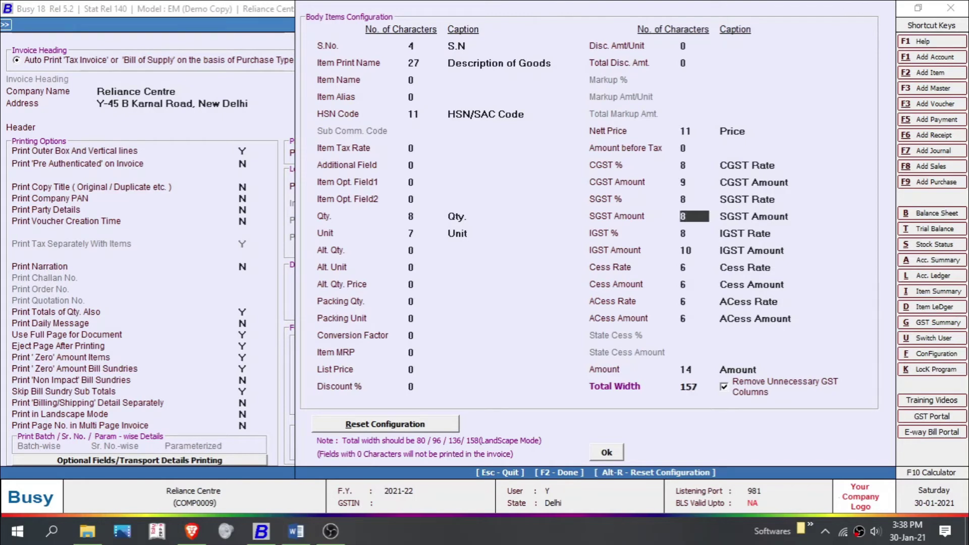
type("9")
key("Return")
key("Return")
key("Return")
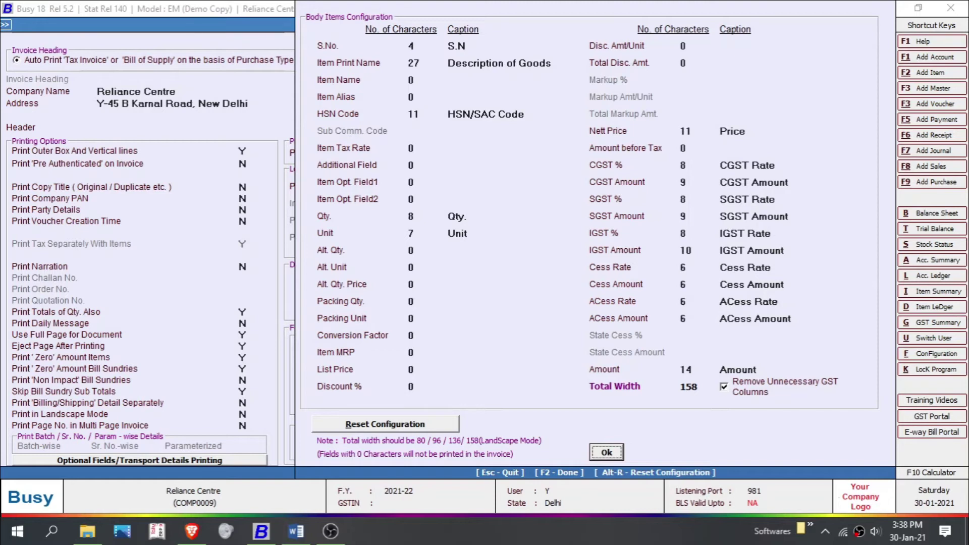
Step: Set the IGST % and IGST Amount columns of the purchase invoice body to 0 characters
left_click(694, 233)
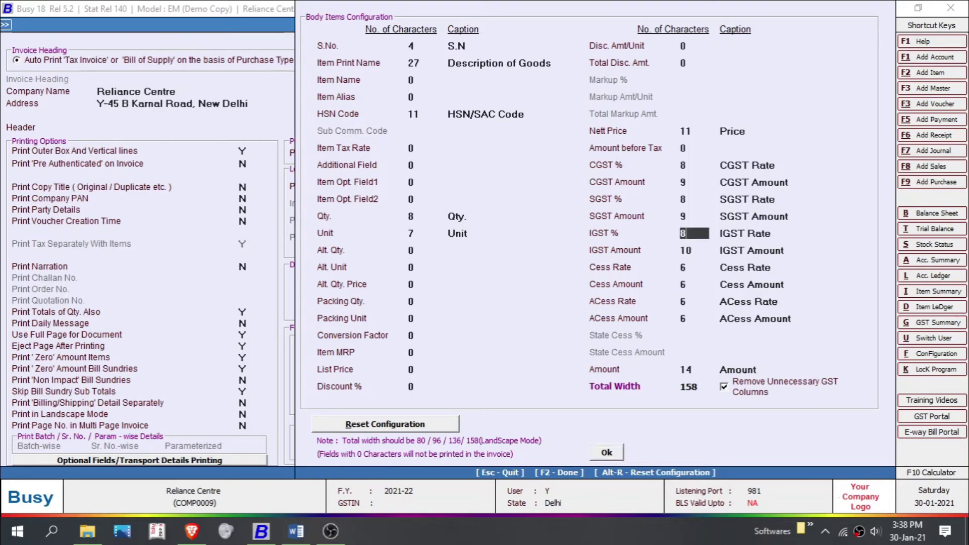
key("BackSpace")
type("0")
key("Return")
key("BackSpace")
type("0")
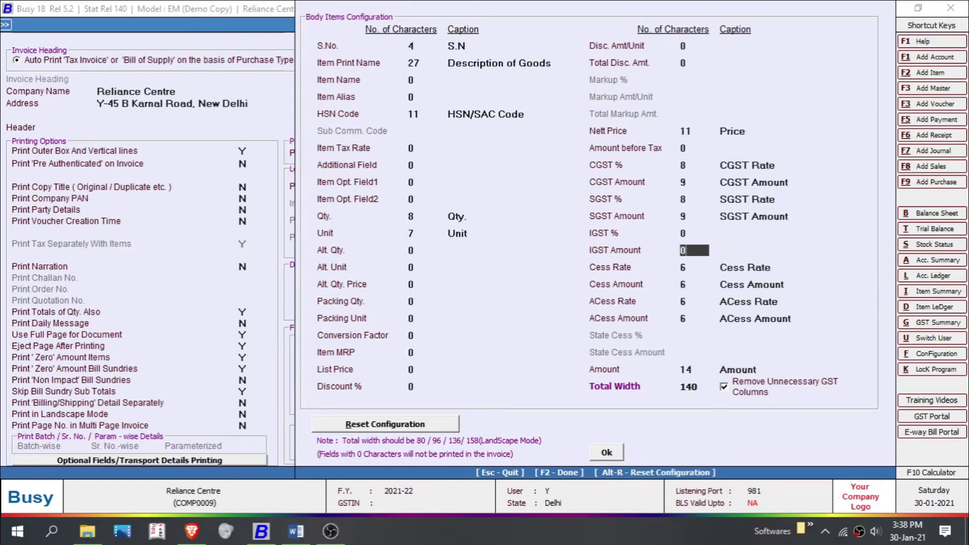
Step: Set the CGST Amount and SGST Amount columns of the purchase invoice body to 8 characters each
left_click(693, 165)
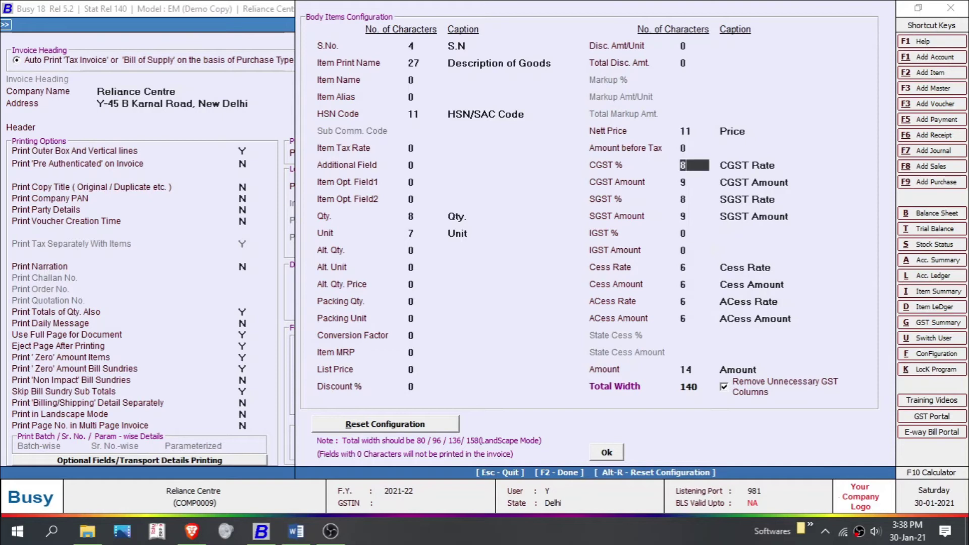
left_click(694, 182)
key("BackSpace")
type("8")
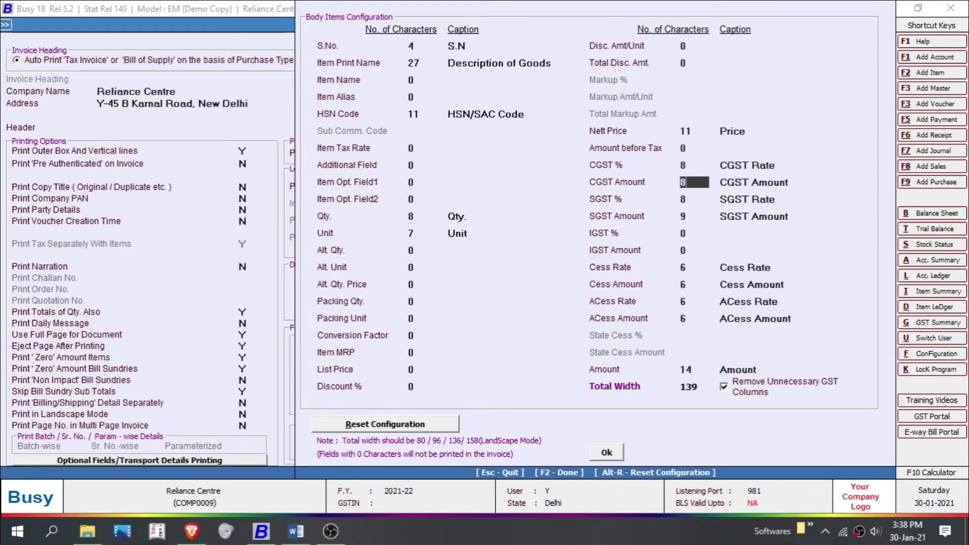
left_click(694, 217)
type("8")
key("BackSpace")
key("BackSpace")
type("8")
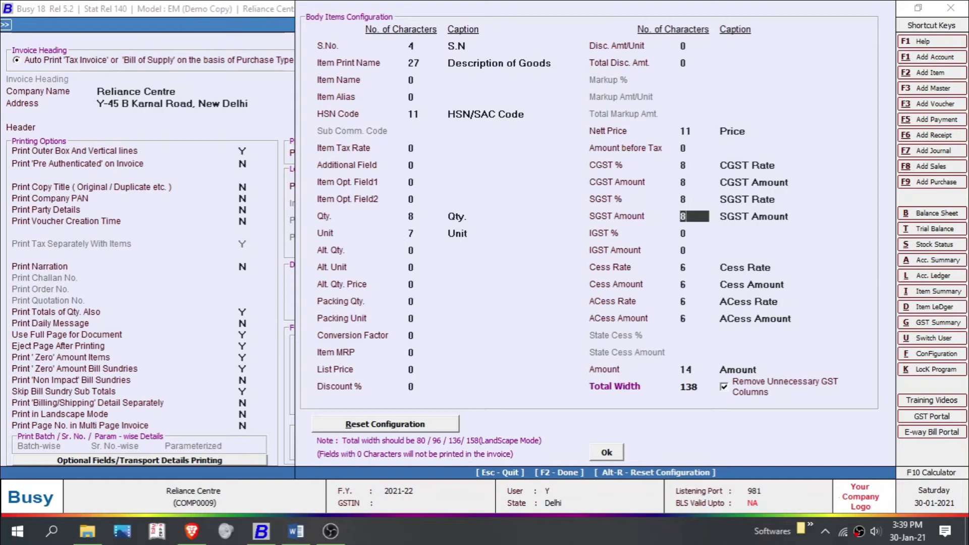
Step: Set the purchase invoice's Unit column to 6 characters and its Nett Price column to 10 characters
left_click(422, 233)
key("BackSpace")
type("6")
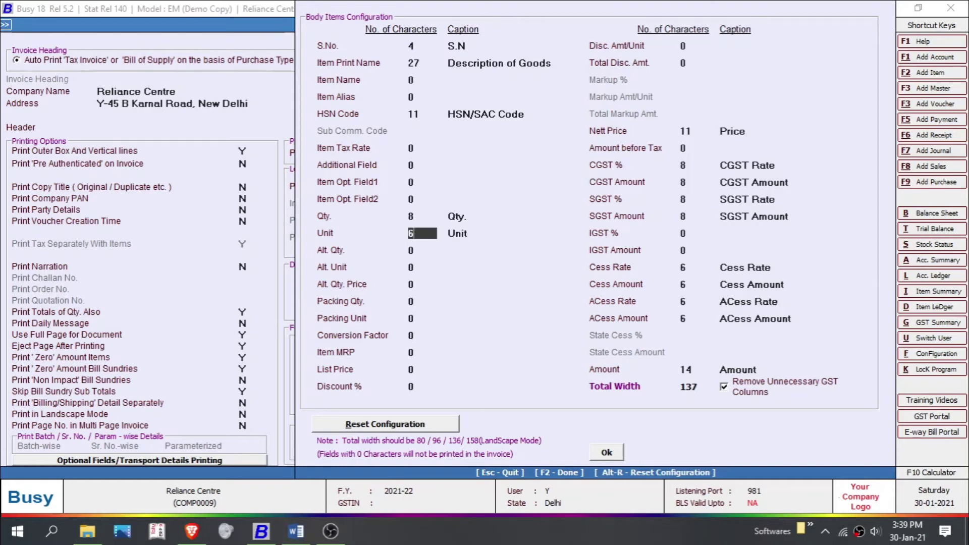
left_click(694, 131)
key("BackSpace")
type("10")
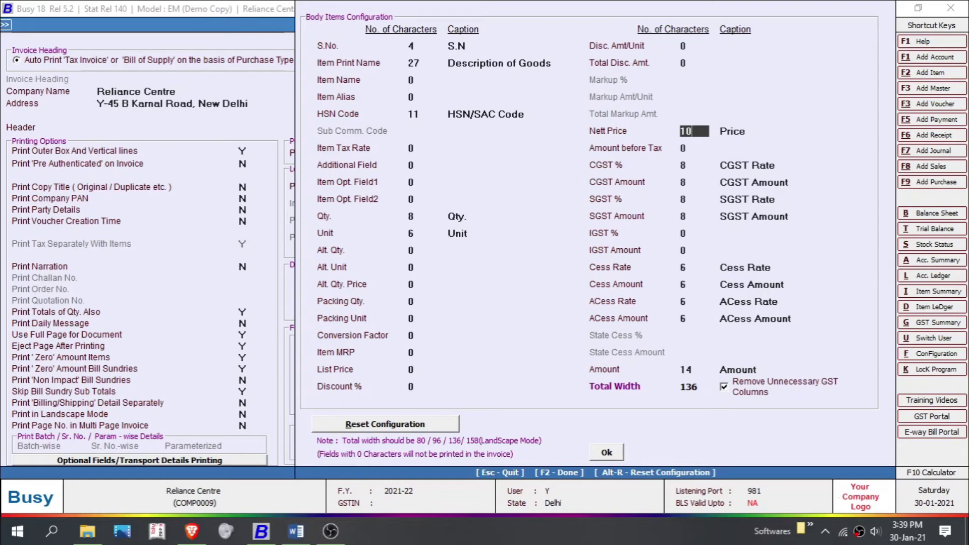
Step: Accept the body items, save the Purchase Invoice configuration and leave the document configuration selection
key("F2")
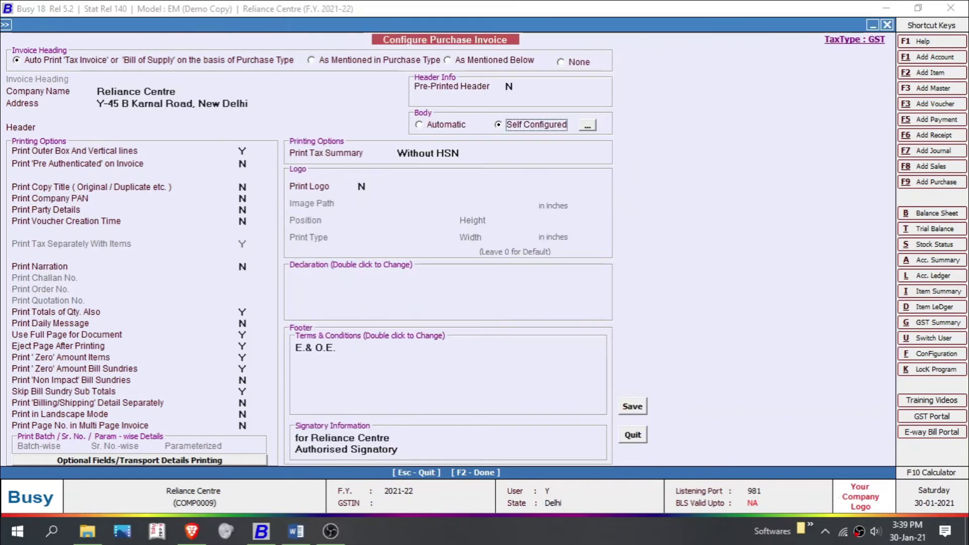
key("F2")
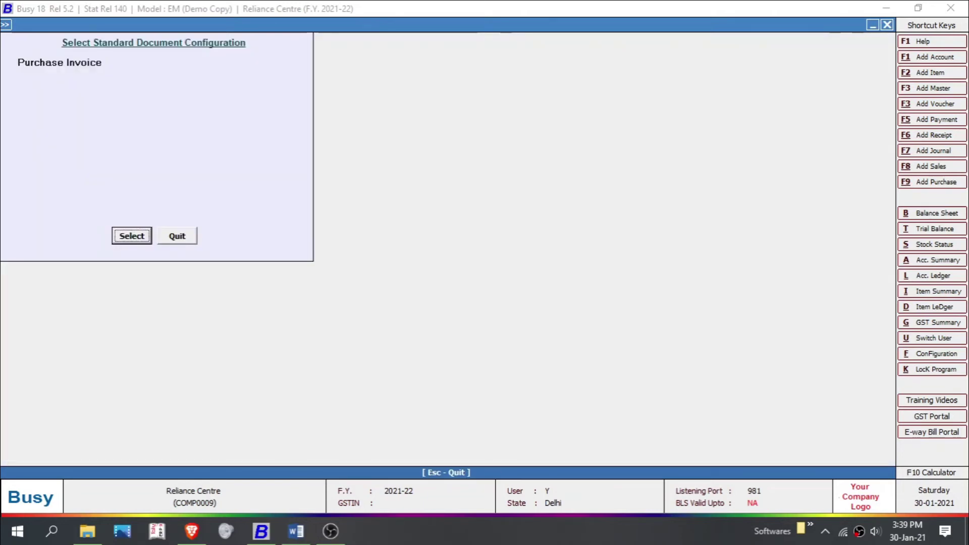
key("Return")
key("Escape")
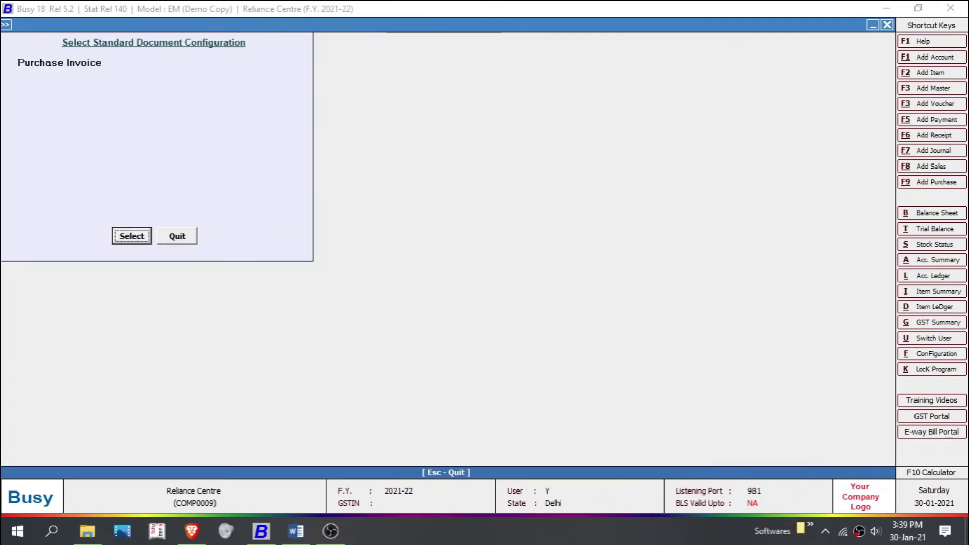
key("Escape")
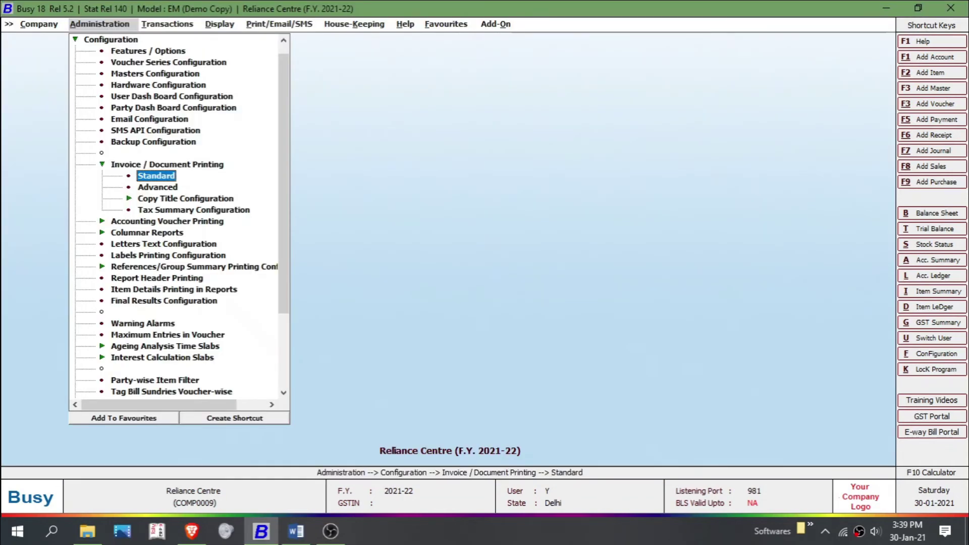
Step: Open the standard Sales Invoice configuration and switch its body to Self Configured
key("Return")
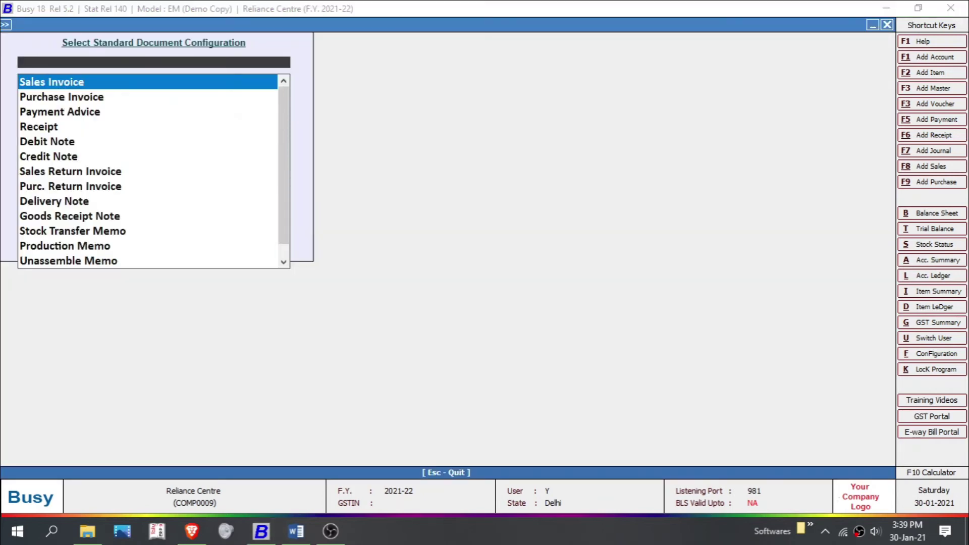
key("Return")
key("Return")
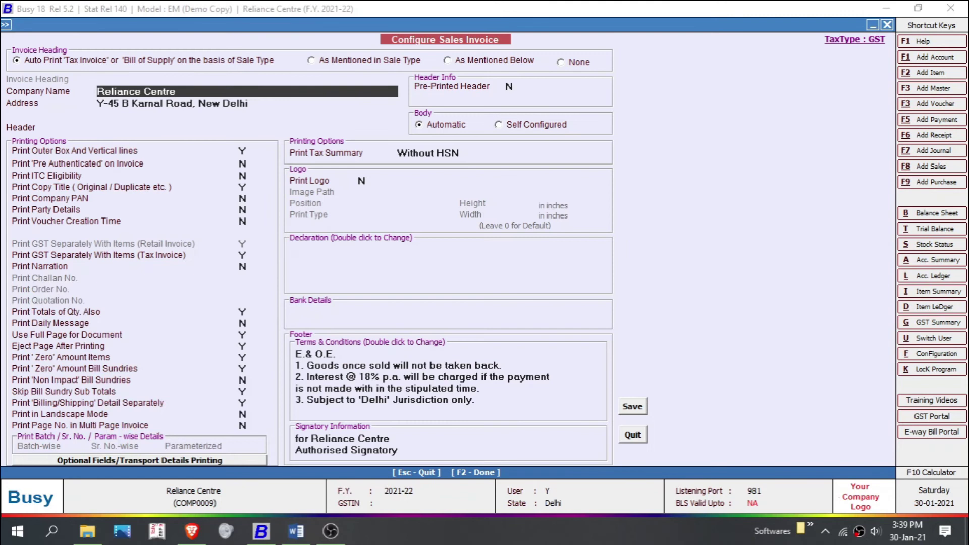
left_click(529, 125)
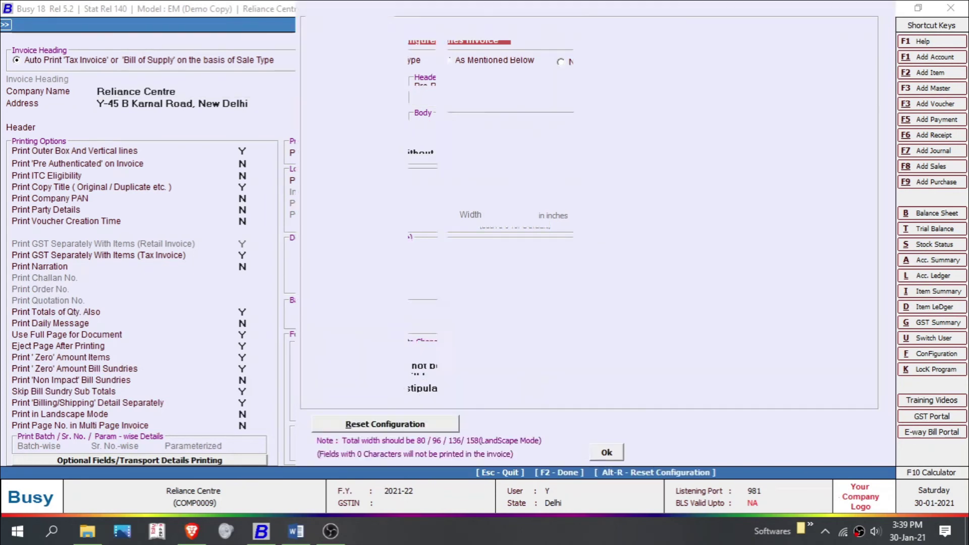
Step: Set the Nett Price column of the sales invoice body to 10 characters
left_click(694, 131)
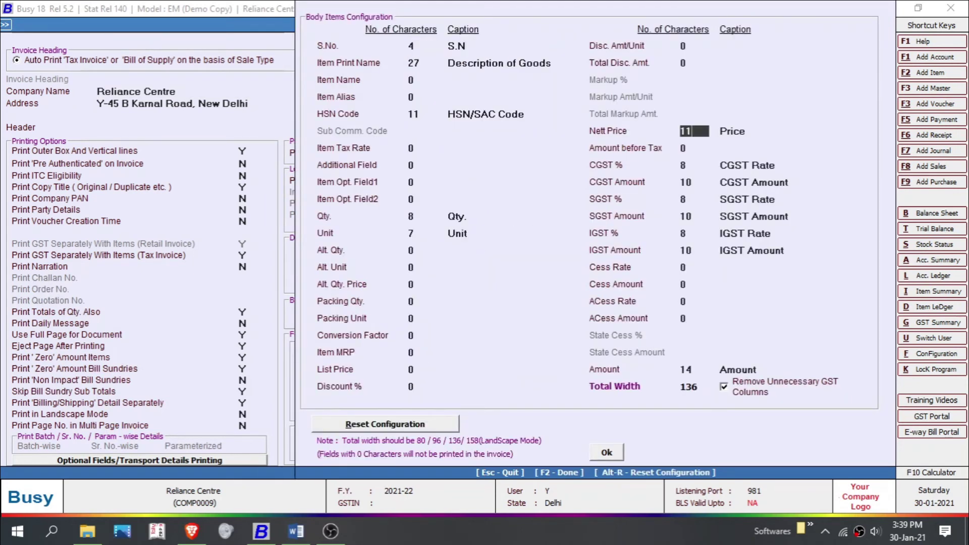
key("BackSpace")
type("0")
key("Return")
key("Return")
key("Return")
key("Return")
key("Return")
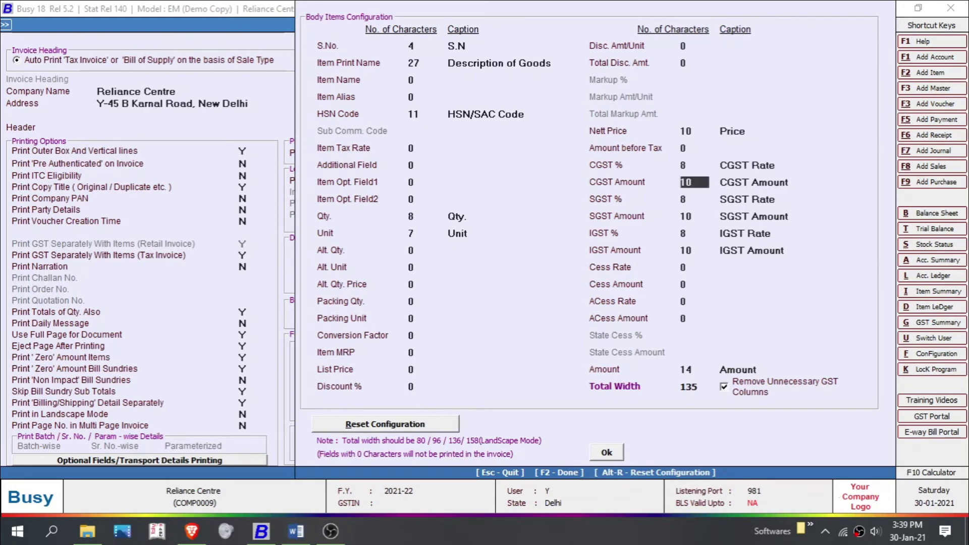
Step: Set the CGST Amount and SGST Amount columns of the sales invoice body to 8 characters each
key("Up")
key("Up")
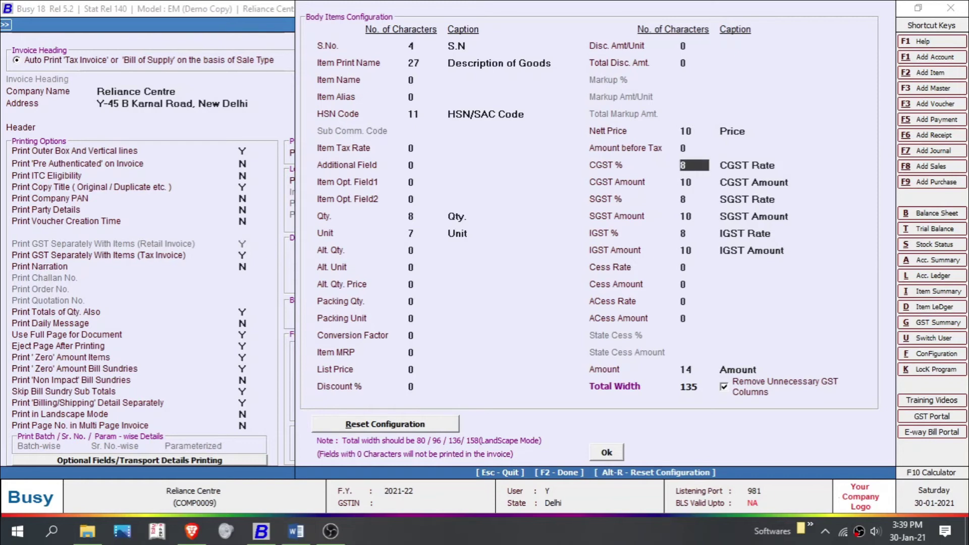
key("Return")
key("Return")
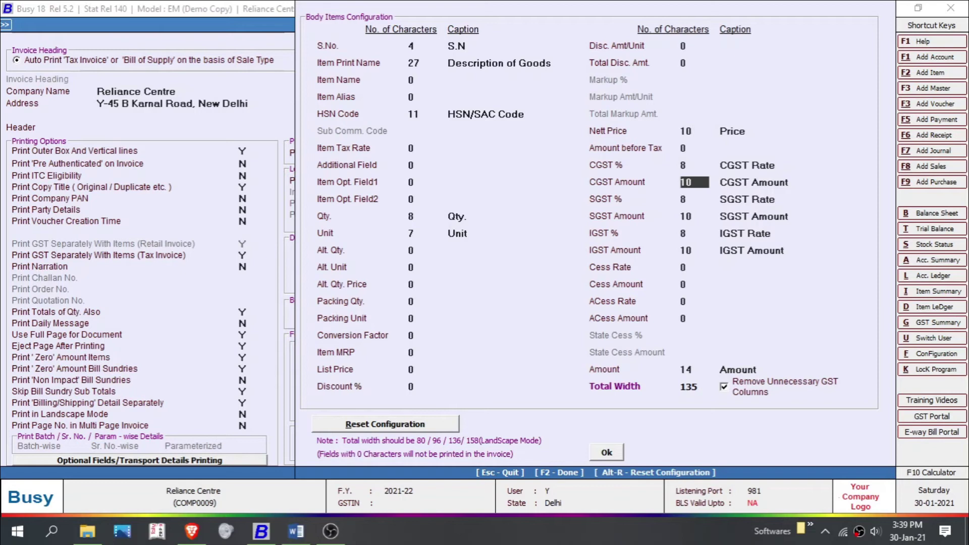
type("9")
type("8")
key("Return")
key("Return")
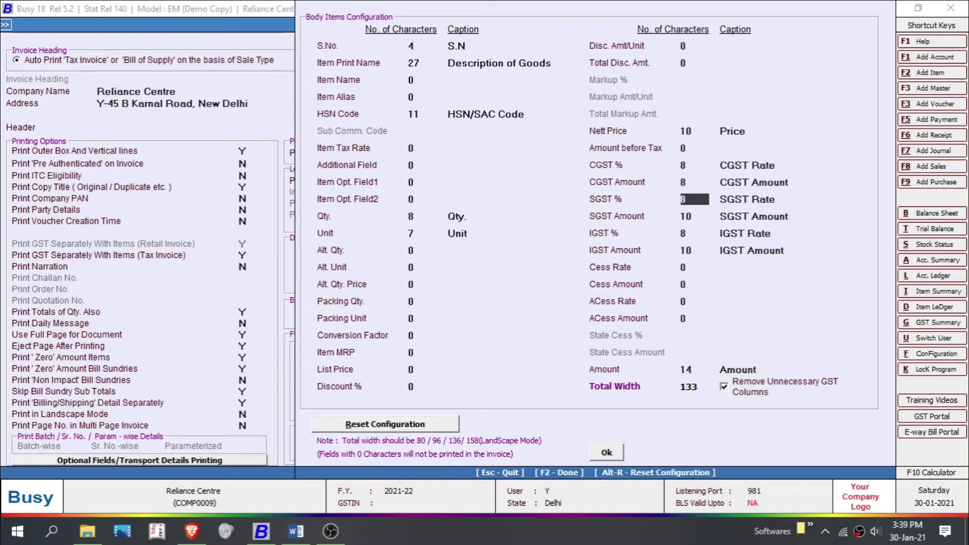
key("Return")
key("Return")
type("8")
key("Return")
key("Return")
key("Return")
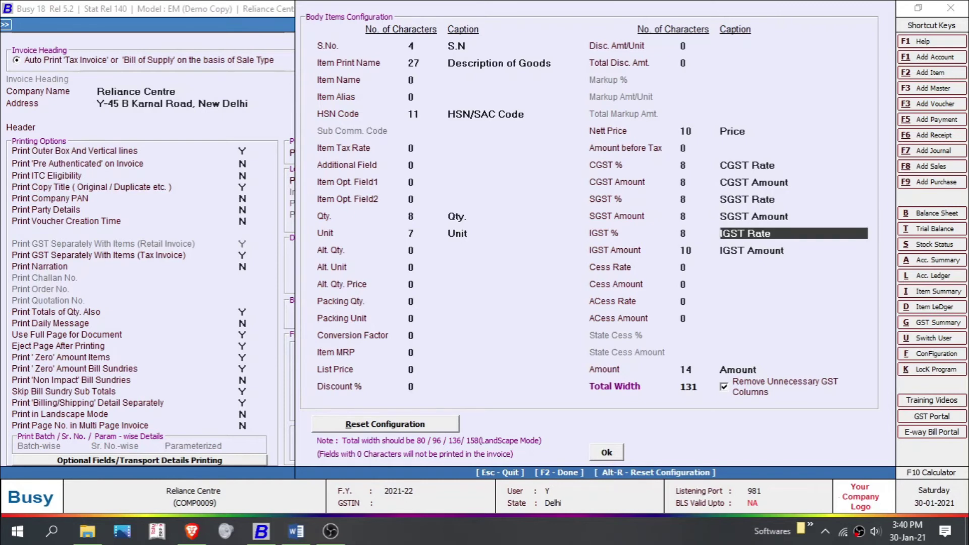
Step: Set the sales invoice's IGST % column to 0 characters and its IGST Amount column to 6 characters
key("Up")
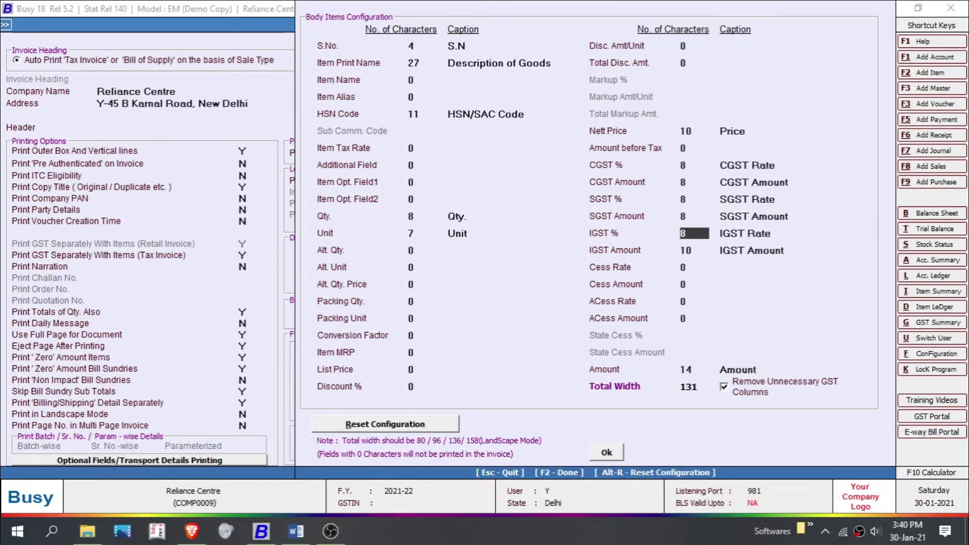
type("0")
key("Return")
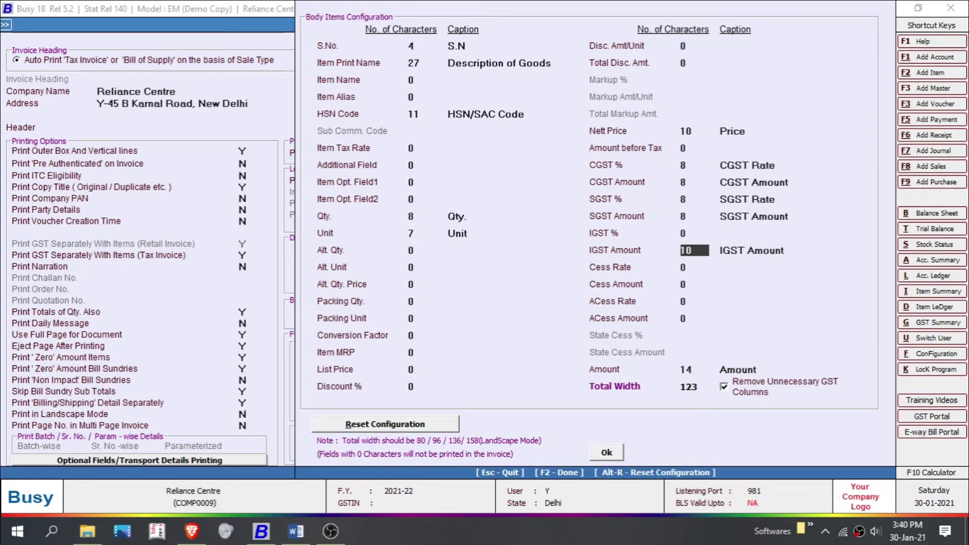
type("6")
key("Return")
key("Return")
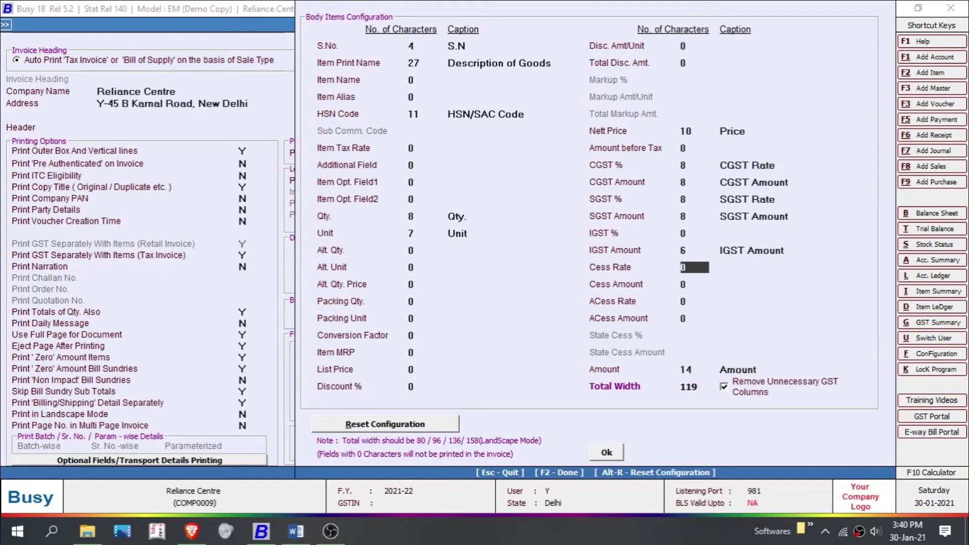
Step: Accept the body items, save the Sales Invoice configuration and return to the main window
key("F2")
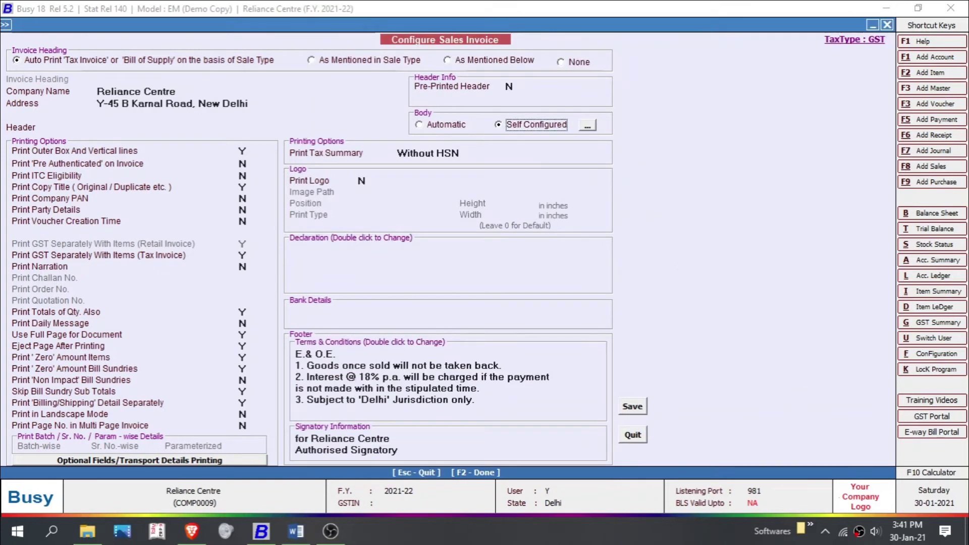
key("F2")
key("Escape")
key("Escape")
key("Escape")
key("Escape")
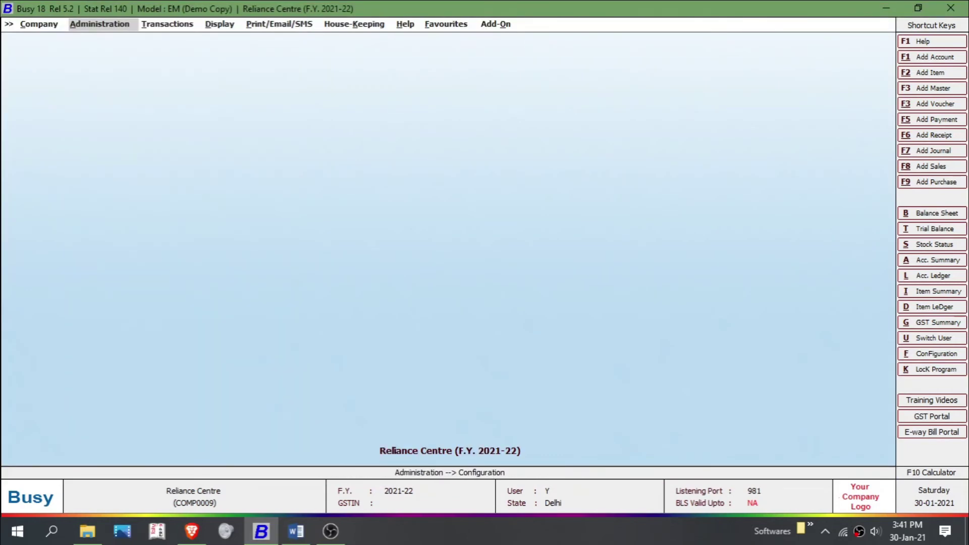
Step: Open a new purchase voucher for entry
key("Right")
key("Return")
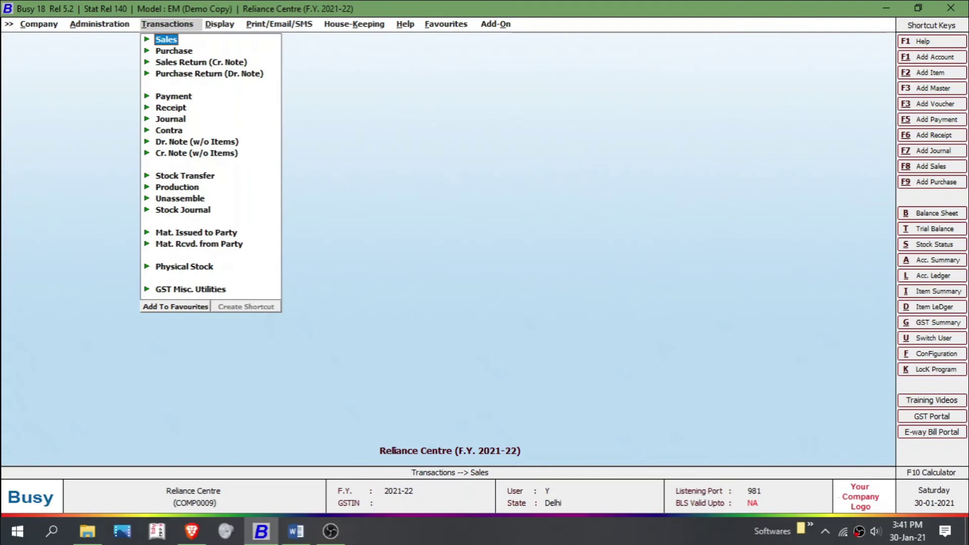
key("Down")
key("Return")
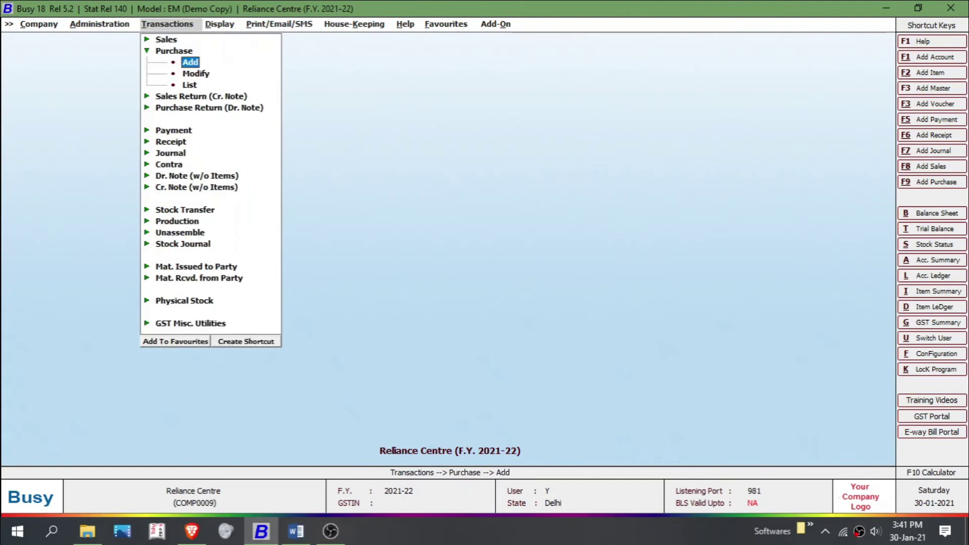
key("Return")
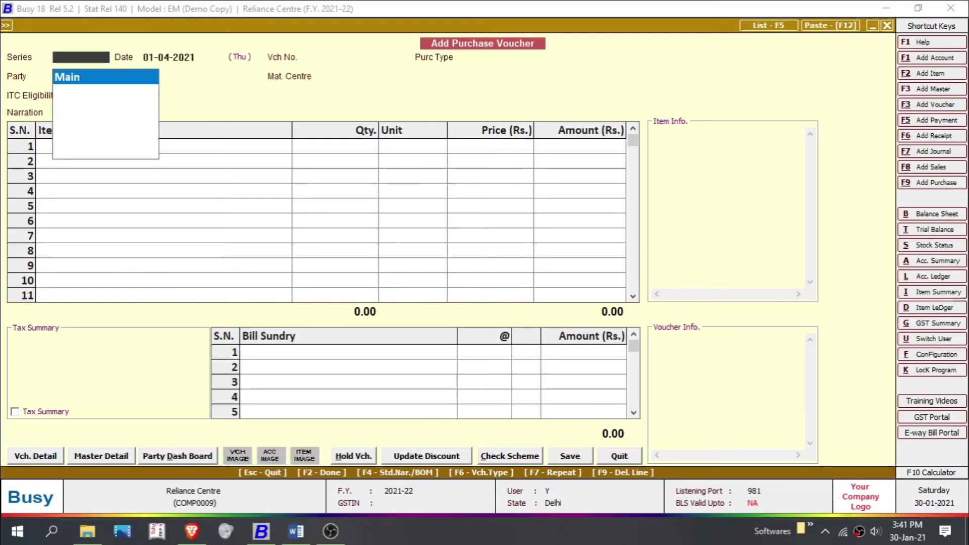
Step: Enter the purchase voucher header with series Main, date 01-04-2021, voucher number 1 and purchase type L/GST-12%
key("Return")
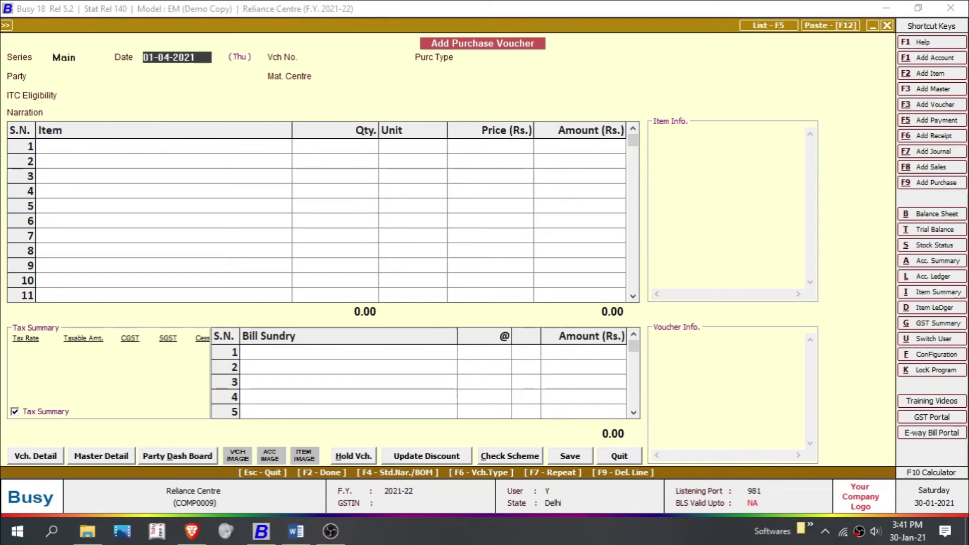
key("Return")
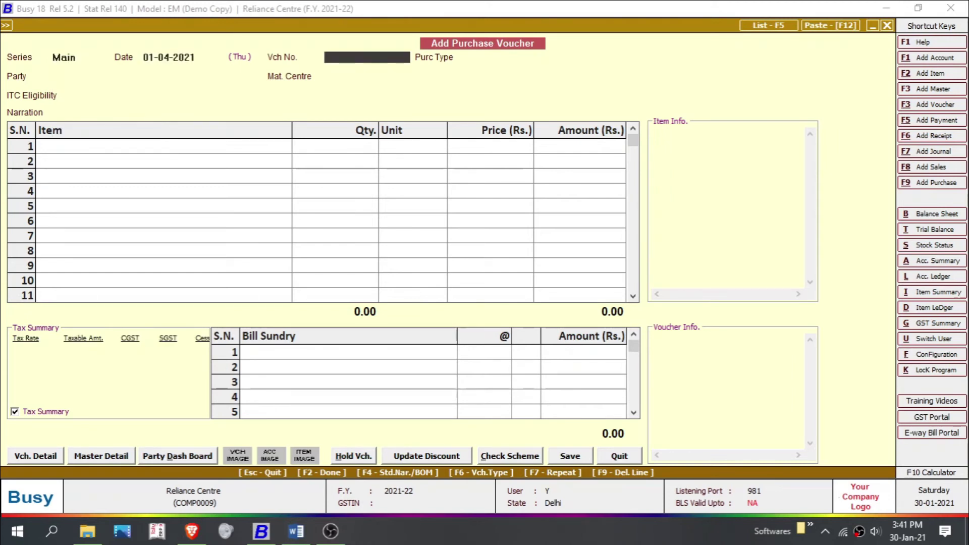
type("1")
key("Return")
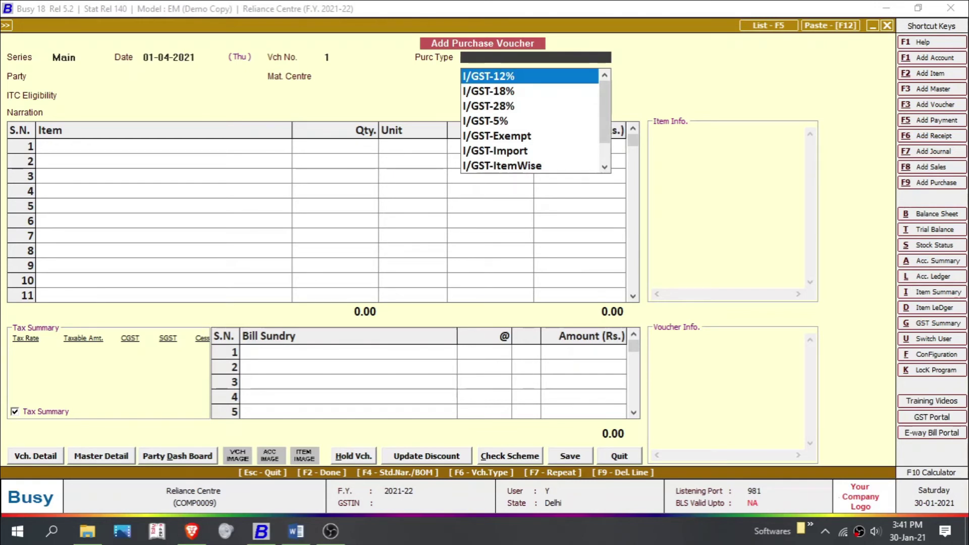
type("L")
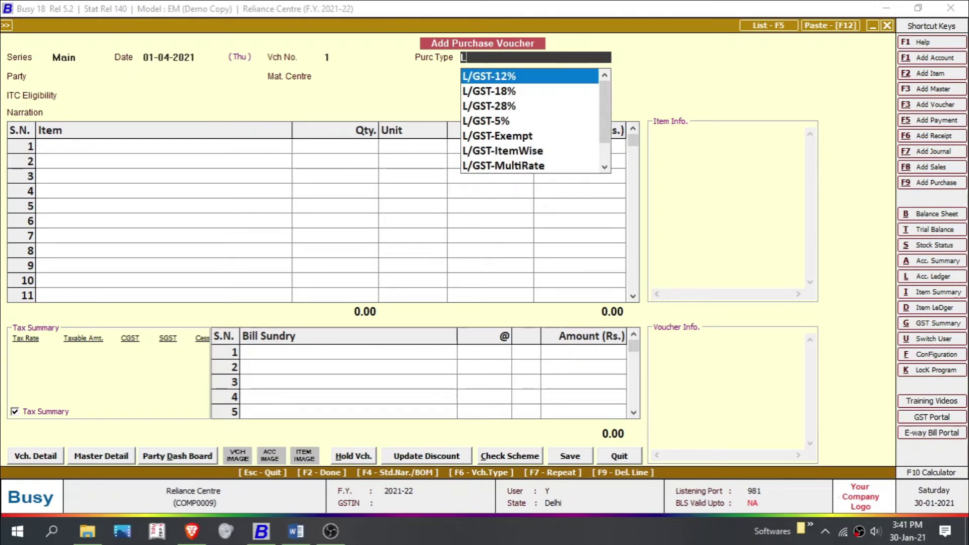
key("Return")
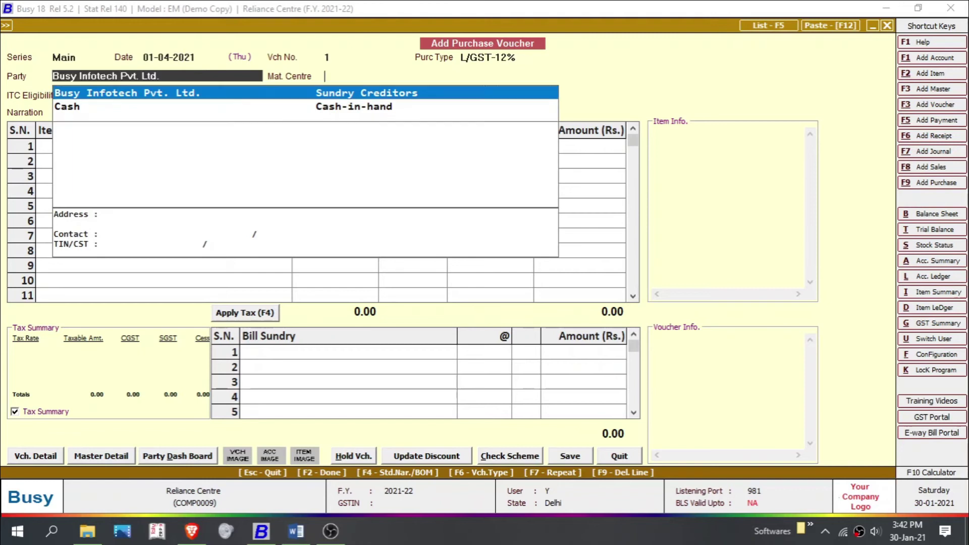
Step: Set the party to Busy Infotech Pvt. Ltd., material centre Main Store and ITC eligibility Input Goods/Services, leaving the narration blank
key("Return")
key("y")
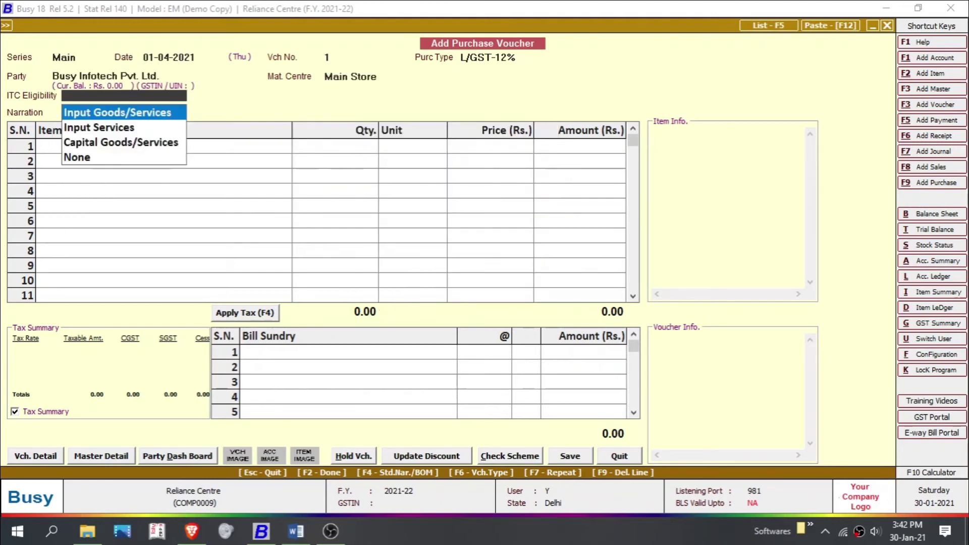
key("Return")
key("Return")
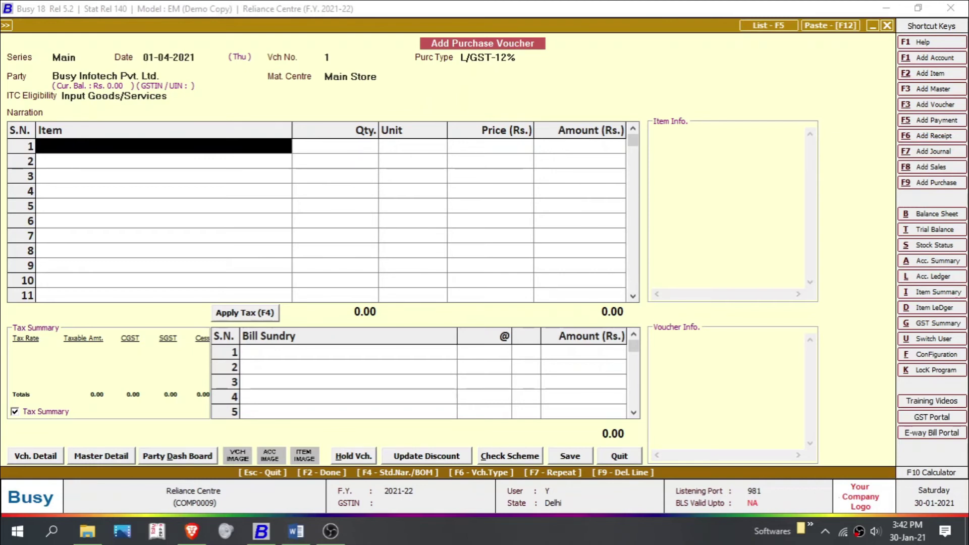
Step: Create an item master named GOODS 12% in the General group with unit Pcs. and no opening stock
key("alt+F2")
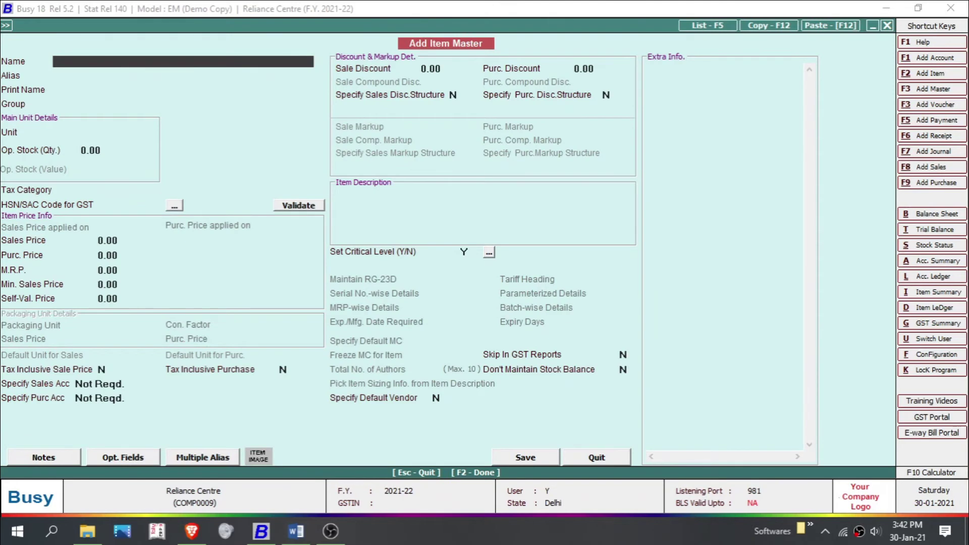
type("GOODS 12%")
key("Return")
key("Return")
key("Return")
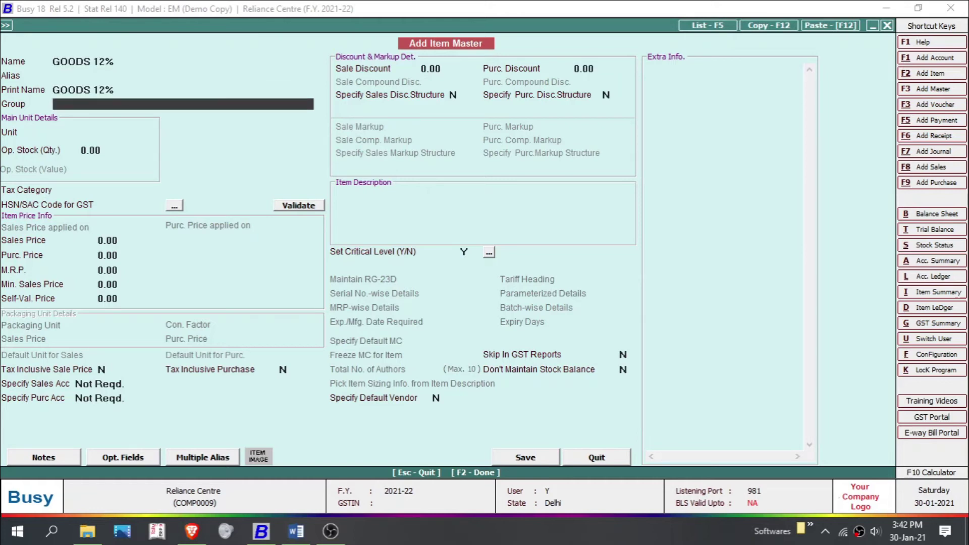
key("Return")
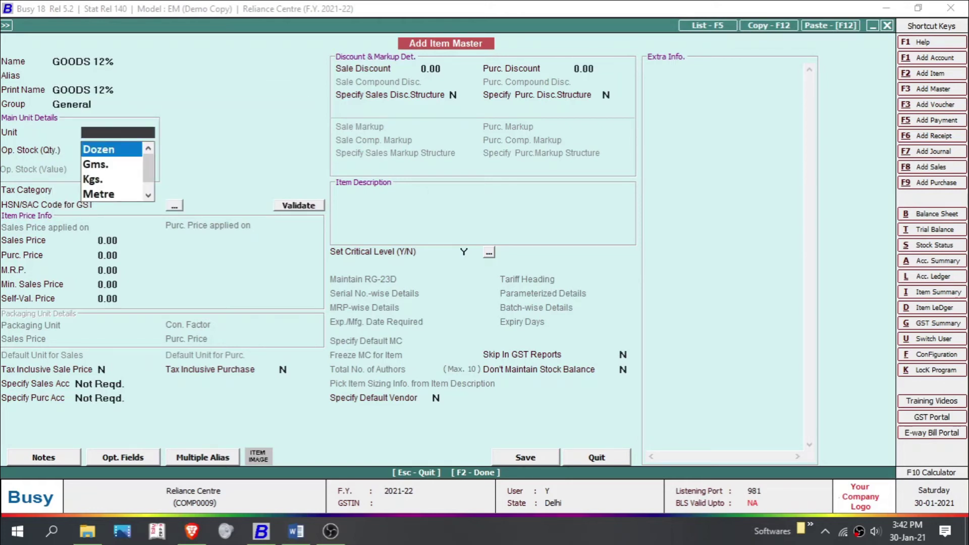
type("p")
key("Return")
key("Return")
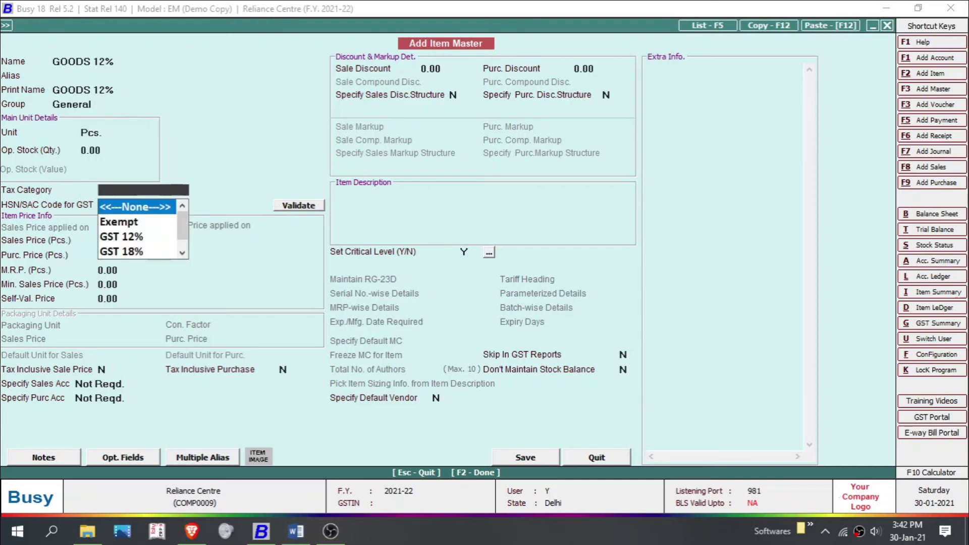
Step: Assign the item tax category GST 12%, HSN code 8796, sales price 45,000 and purchase price 12,000
key("Down")
key("Down")
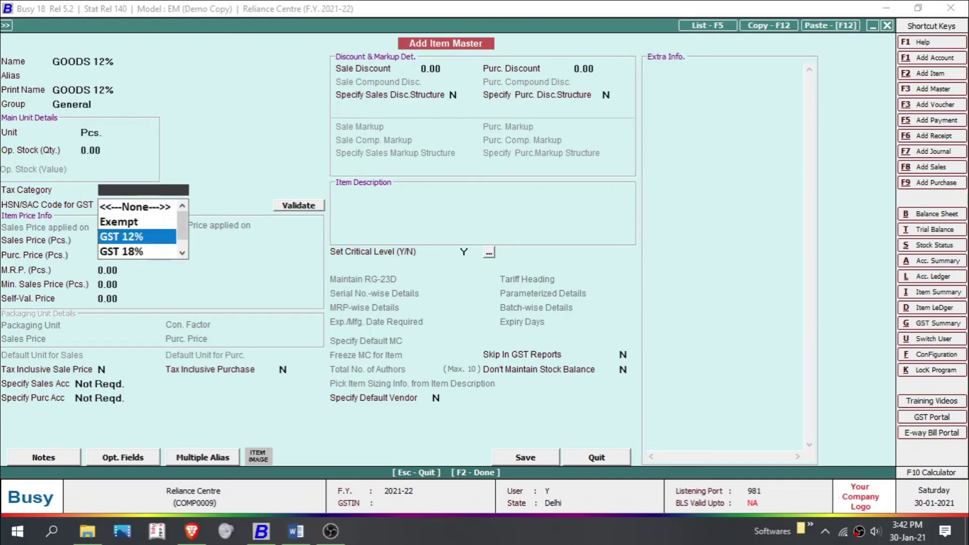
key("Return")
type("8796")
key("Return")
type("45000")
key("Return")
type("12000")
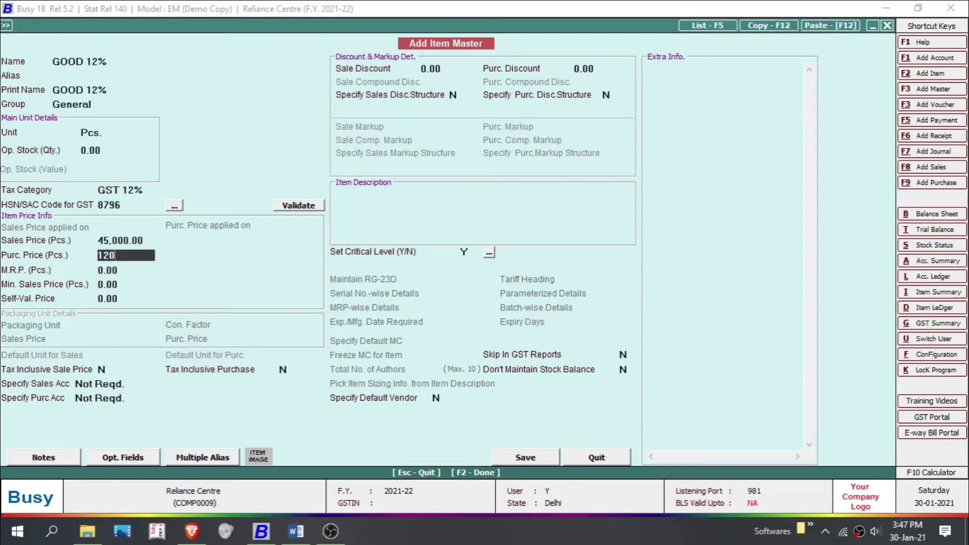
key("Return")
Step: Keep the defaults for the remaining item fields and save the item master
key("Return")
key("Return")
key("Return")
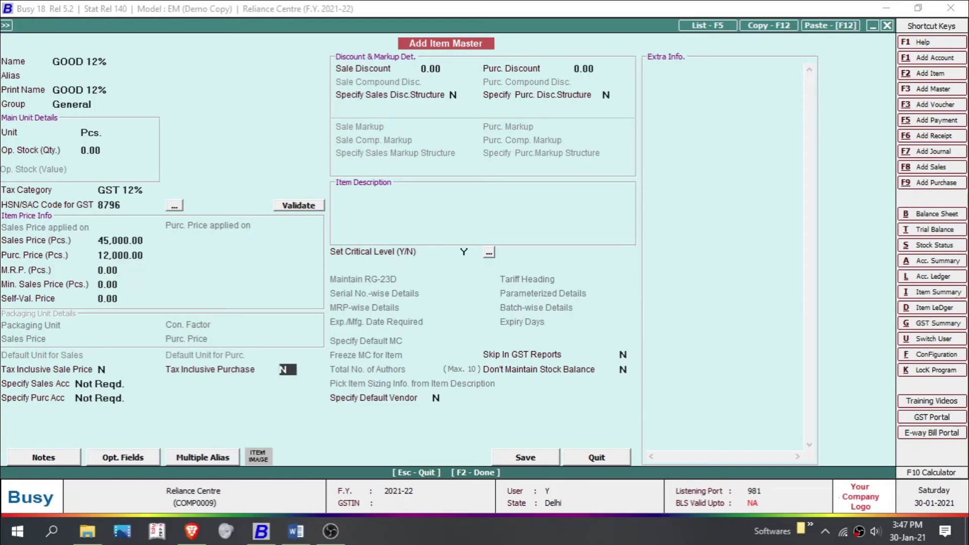
key("Return")
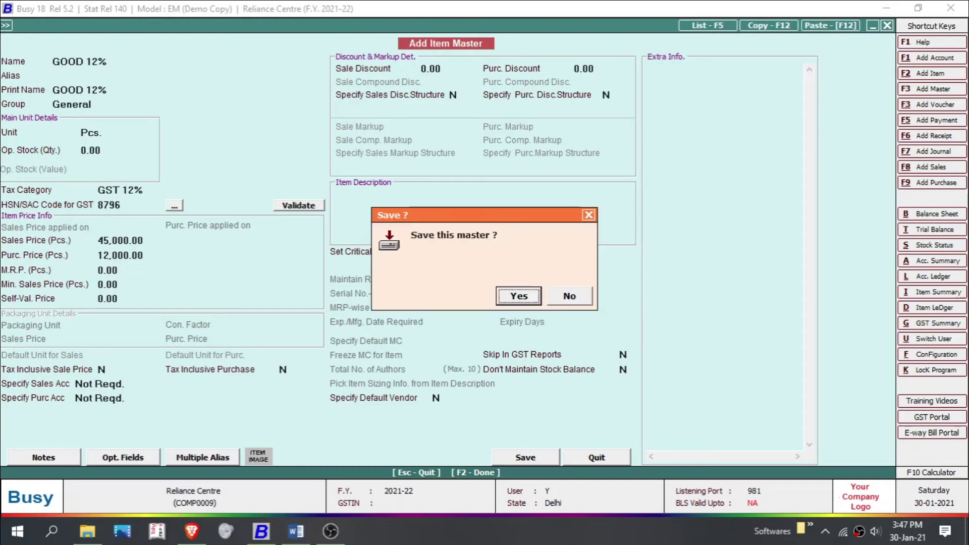
key("Right")
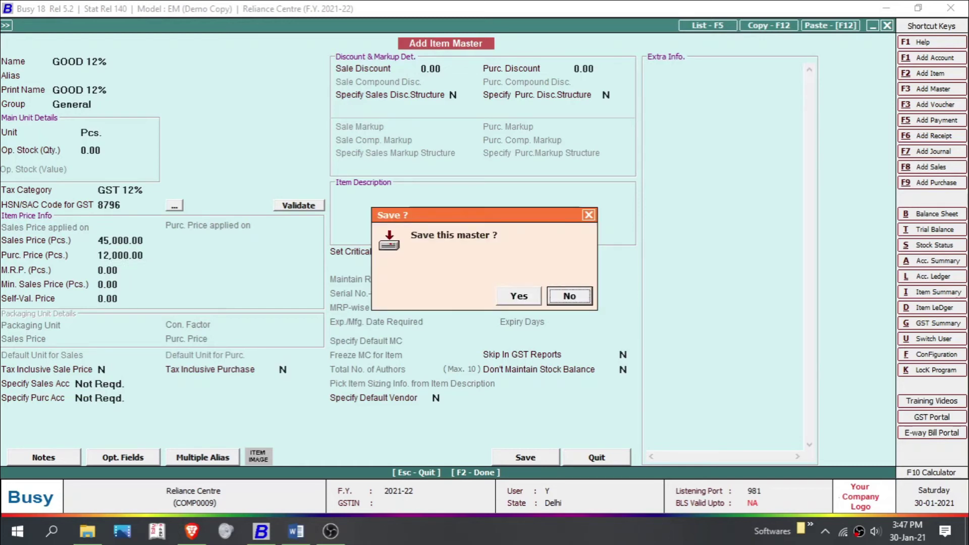
key("Left")
key("Return")
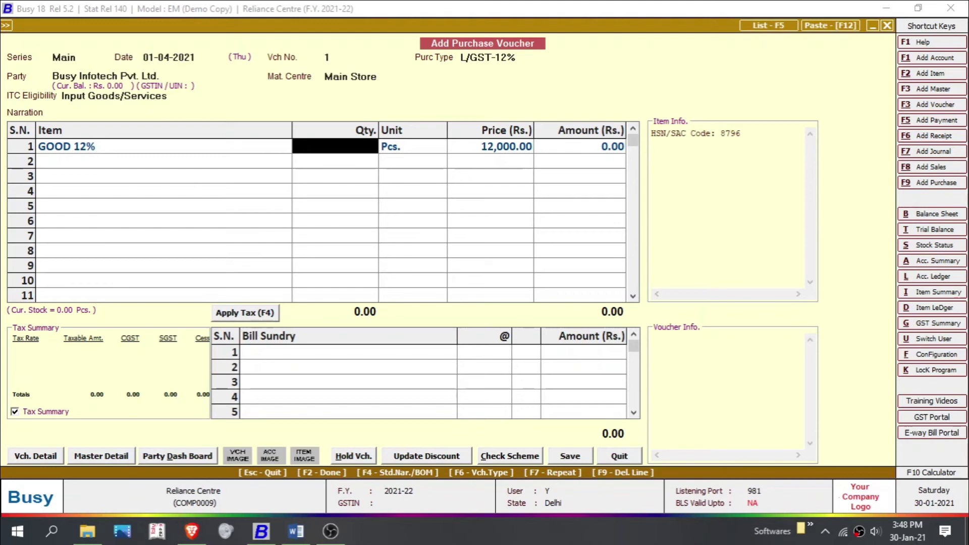
Step: Enter 50 Pcs. of GOOD 12% at a price of 12,000 and apply the tax and cess bill sundries to the voucher
type("50")
key("Return")
key("Return")
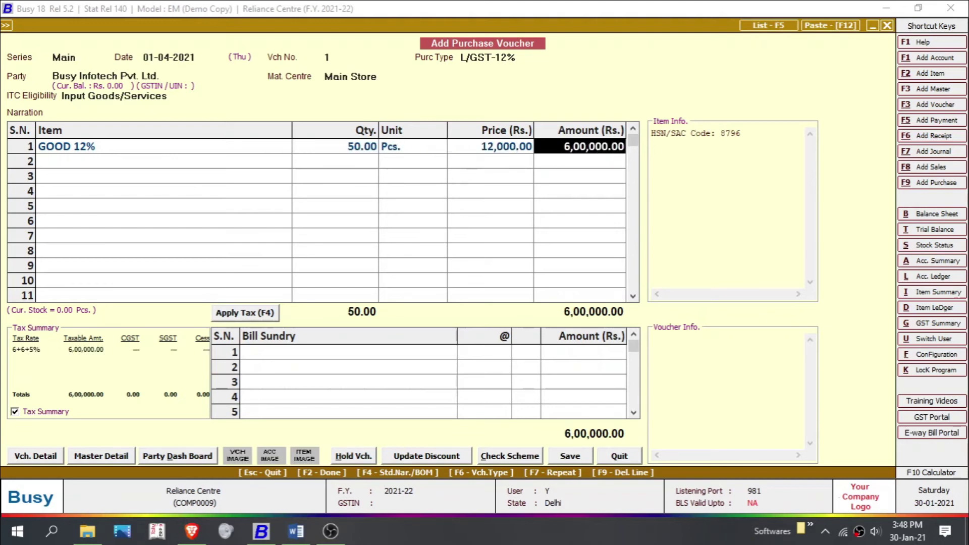
key("Return")
key("Return")
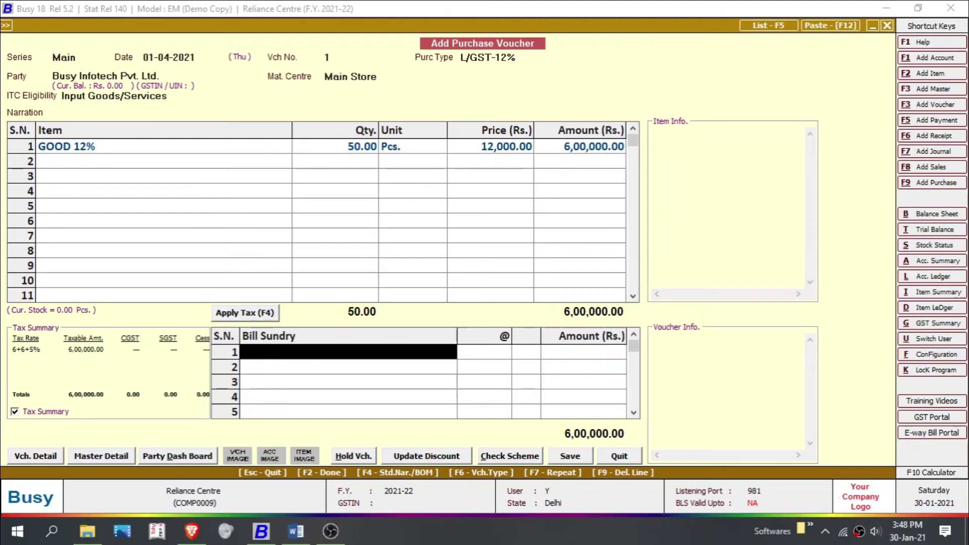
key("F4")
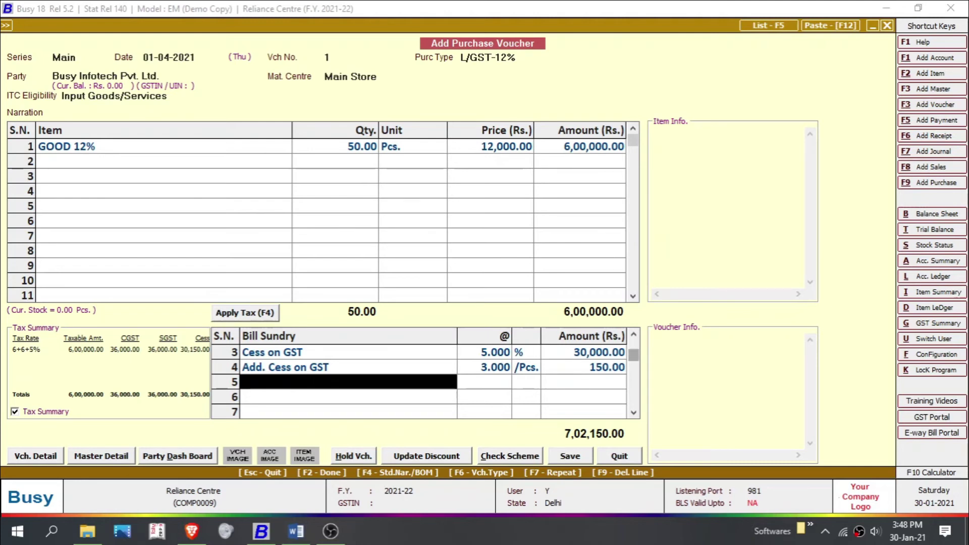
left_click_drag(633, 354, 633, 339)
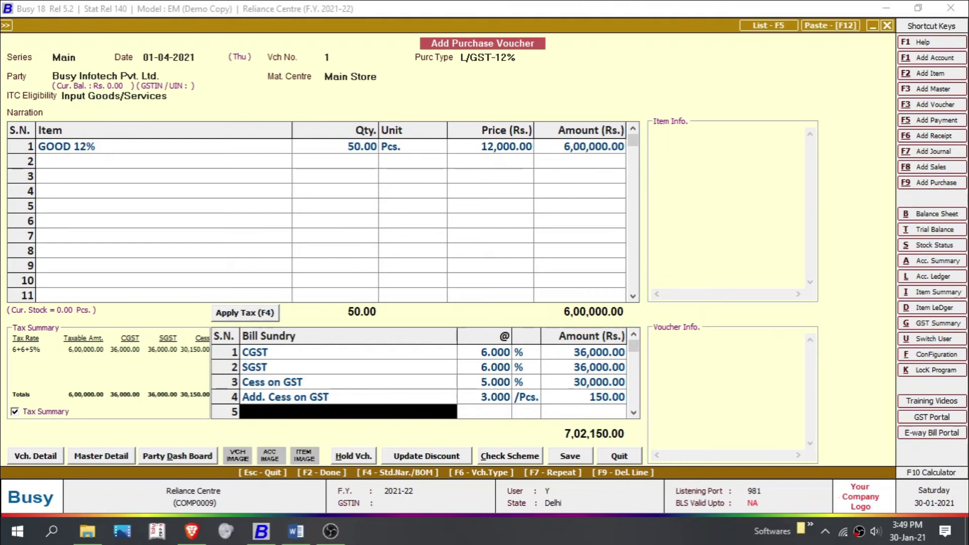
Step: Accept purchase bill number 1 dated 01-04-2021 and save the voucher, continuing despite the party's missing PAN
key("Return")
key("Return")
key("Left")
key("Return")
key("Return")
key("Return")
key("Return")
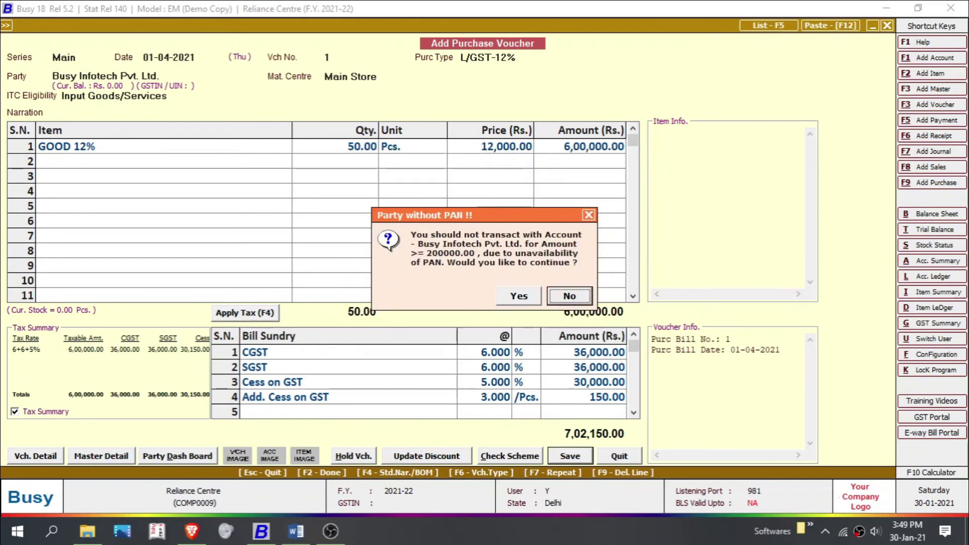
key("Left")
key("Return")
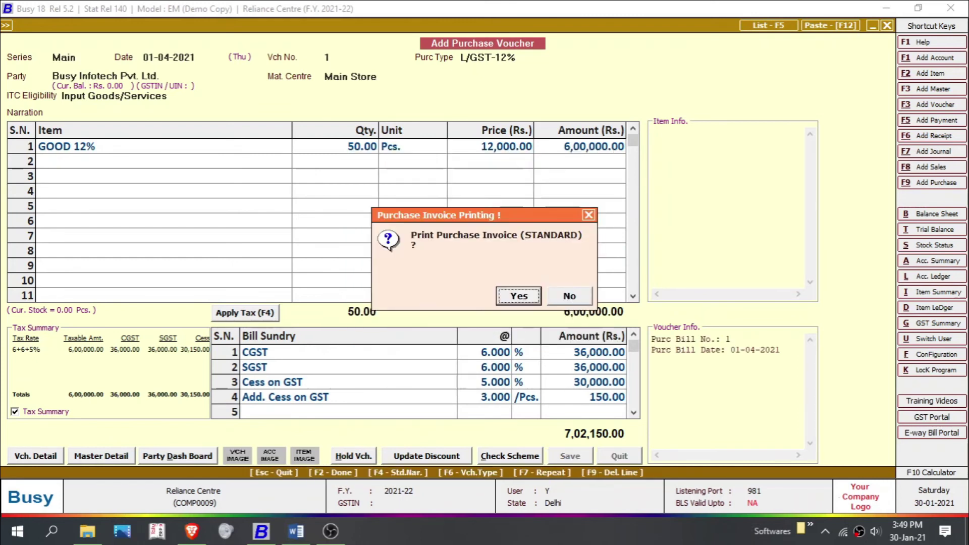
Step: Preview the purchase invoice in the STANDARD format, examine its items and tax summary, and return to voucher entry
key("Return")
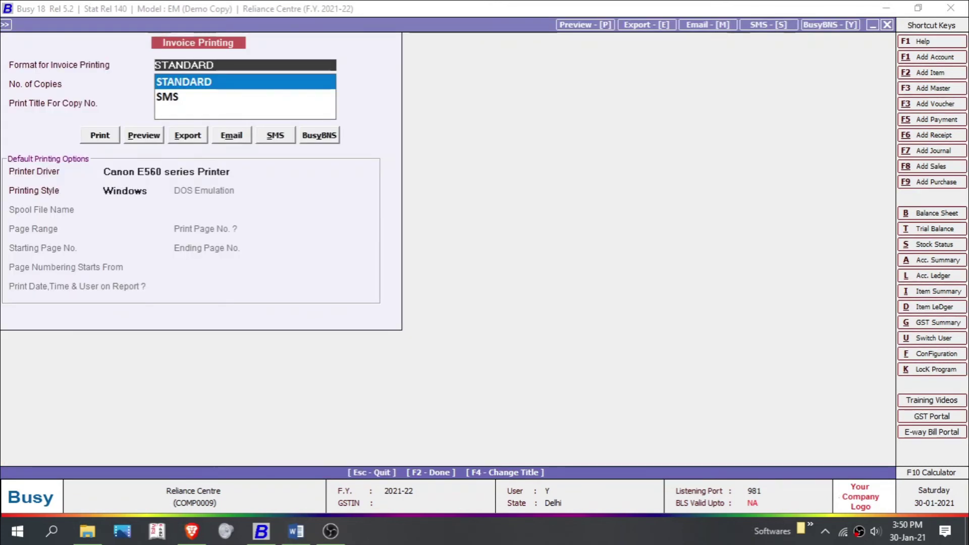
key("Return")
key("alt+p")
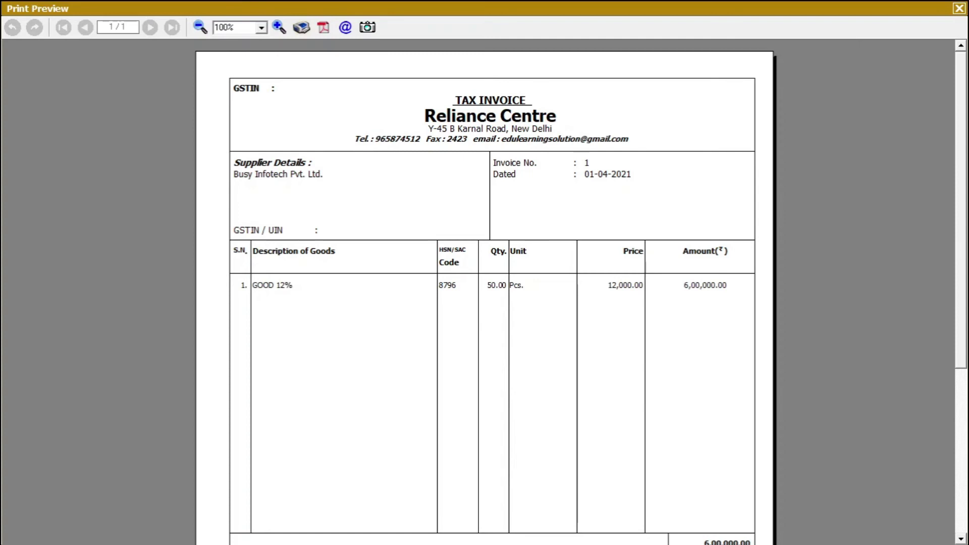
scroll(485, 292, "down", 5)
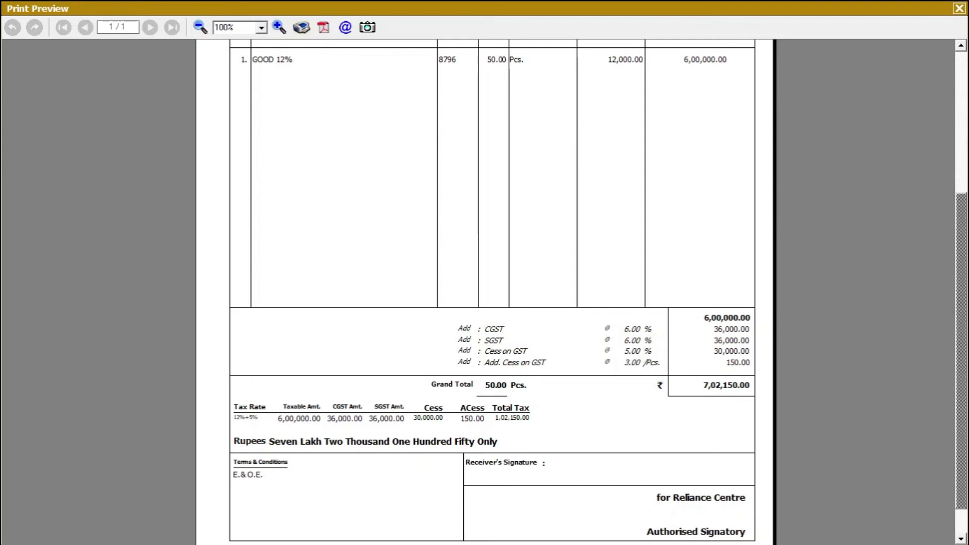
key("Escape")
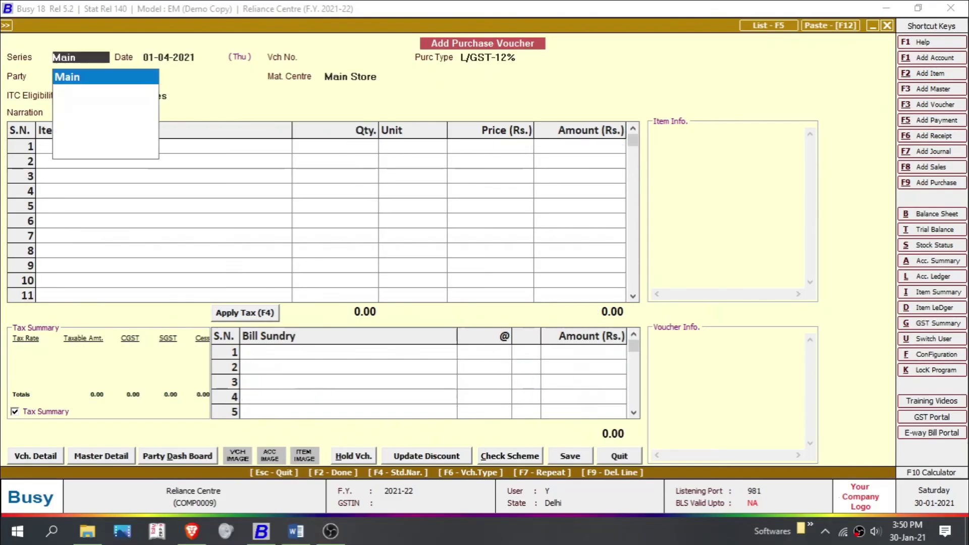
Step: Start another purchase voucher in series Main dated 01-04-2021 with purchase type L/GST-ItemWise, leaving the voucher number blank
key("Return")
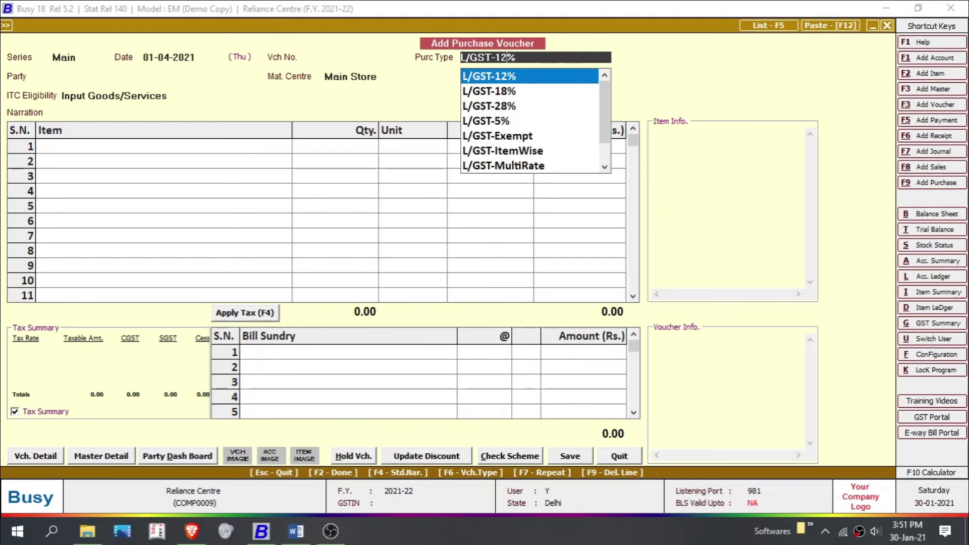
key("Down")
key("Down")
key("Down")
key("Down")
key("Down")
key("Return")
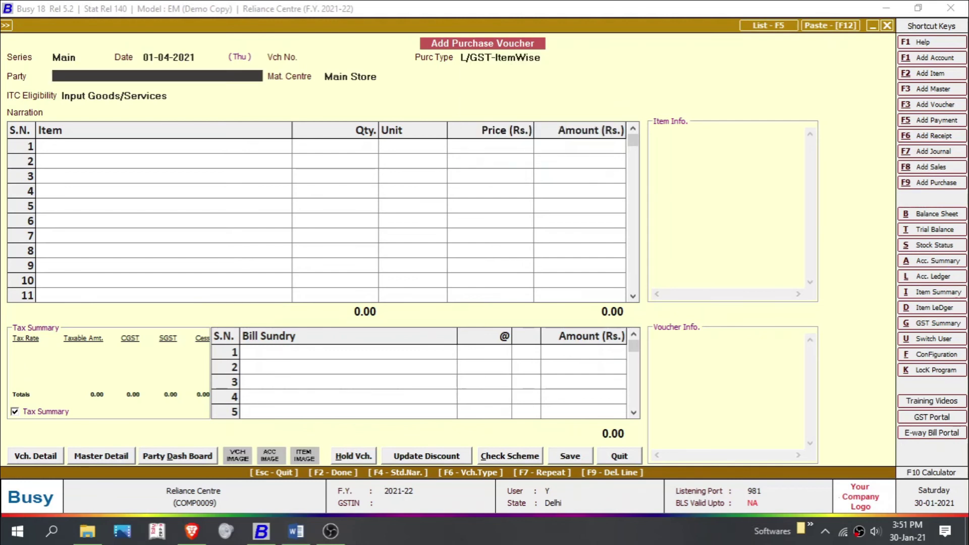
Step: Accept Busy Infotech Pvt. Ltd. as party, Main Store as material centre and Input Goods/Services as ITC eligibility, with no narration
key("Return")
key("Return")
key("Return")
key("Return")
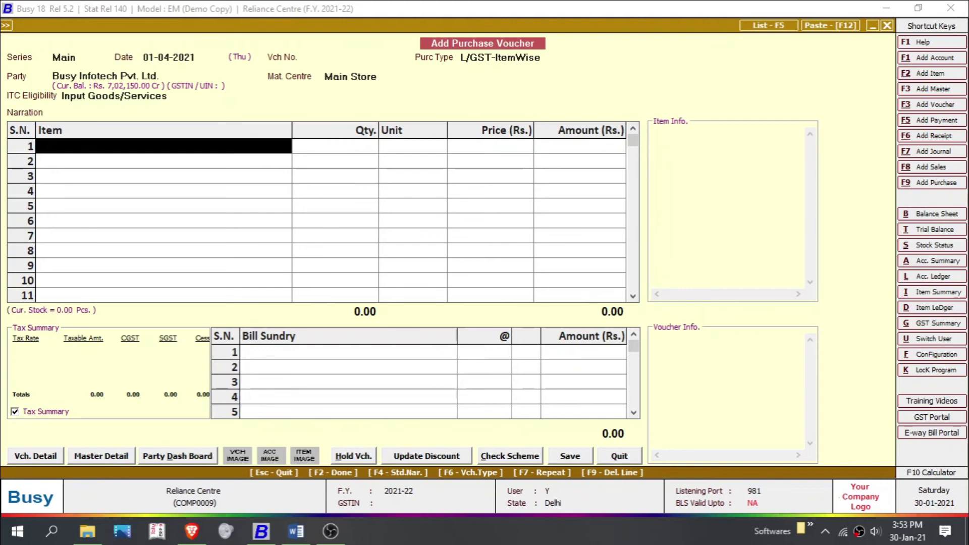
Step: Add 23 Pcs. of GOOD 12% at a price of 12,000 and accept its item-wise GST and cess details
key("Return")
key("Return")
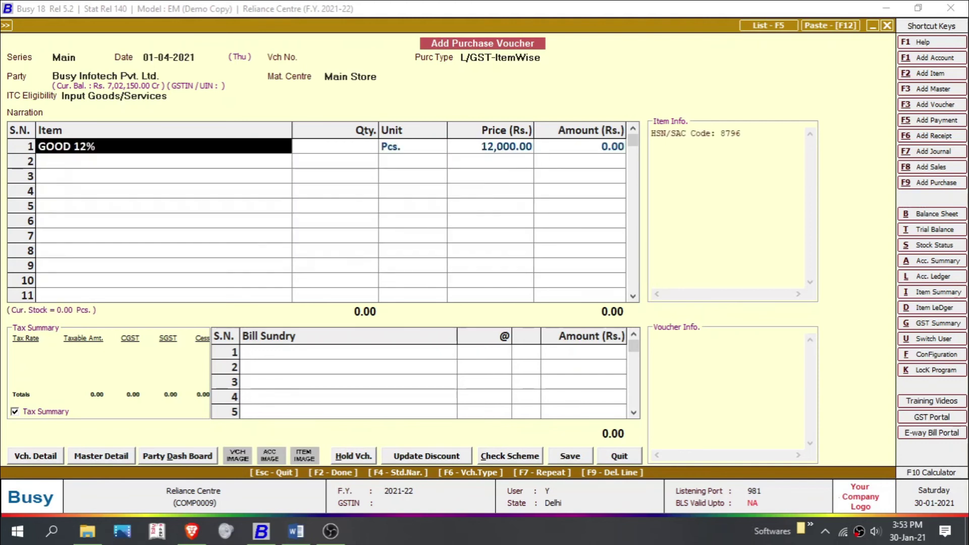
key("Return")
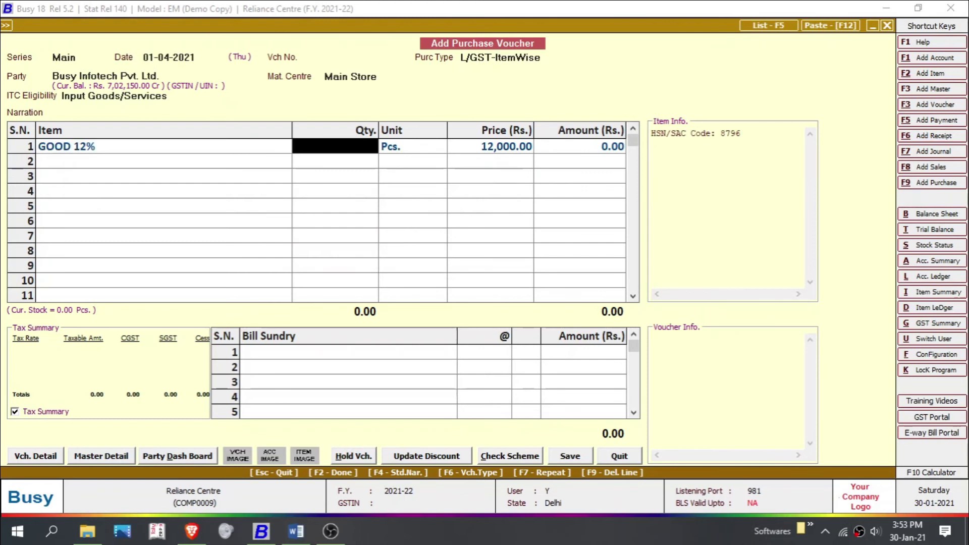
type("23")
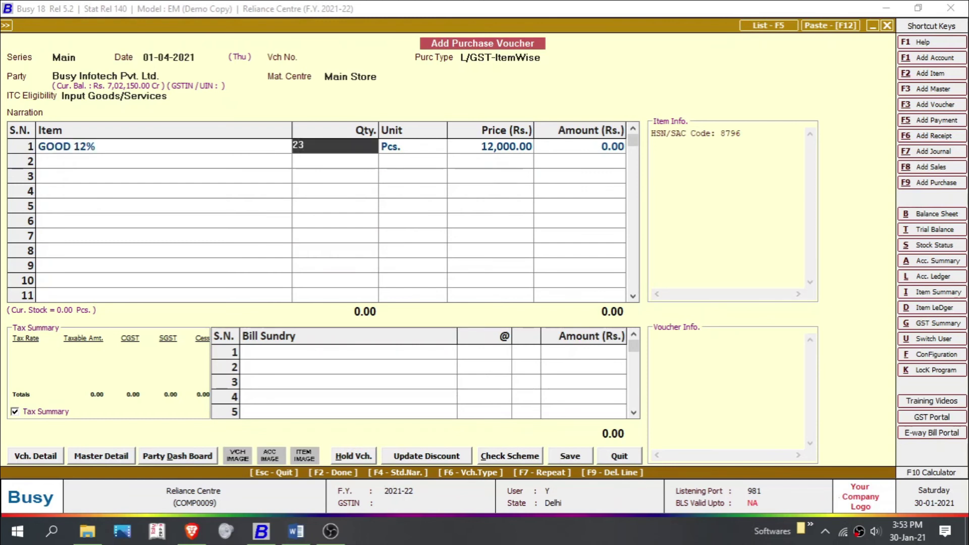
key("Return")
key("Return")
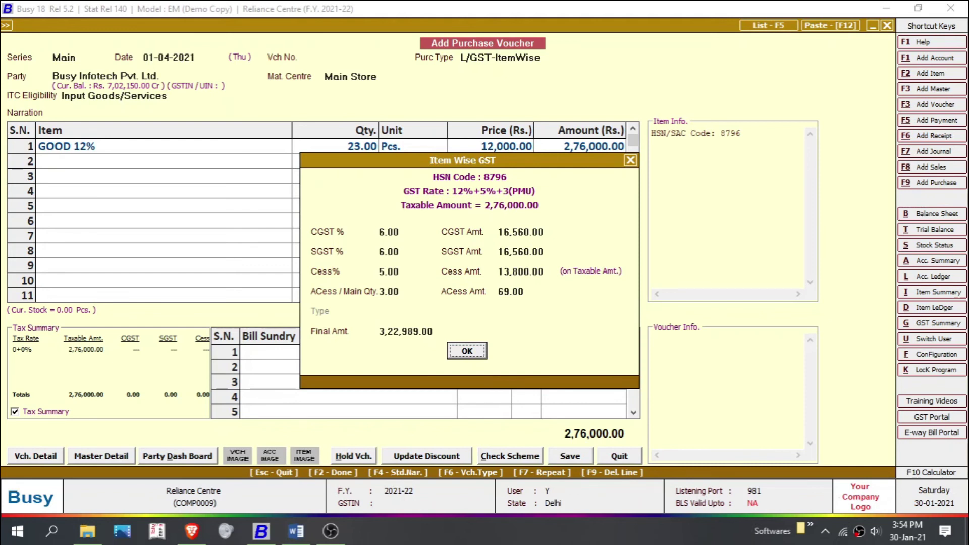
key("Return")
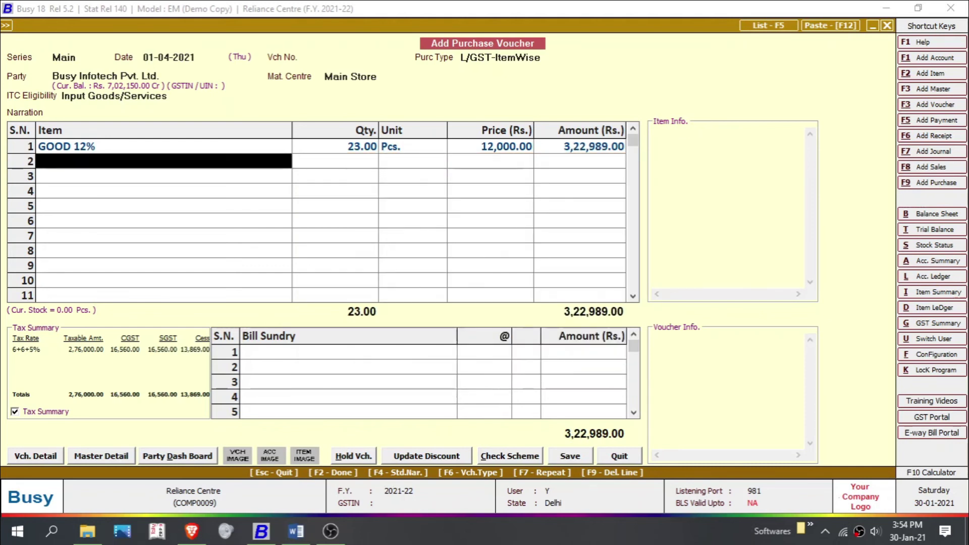
Step: Add 20 Pcs. of GOOD 18% at a price of 50,000 and accept its item-wise GST and cess details
type("g")
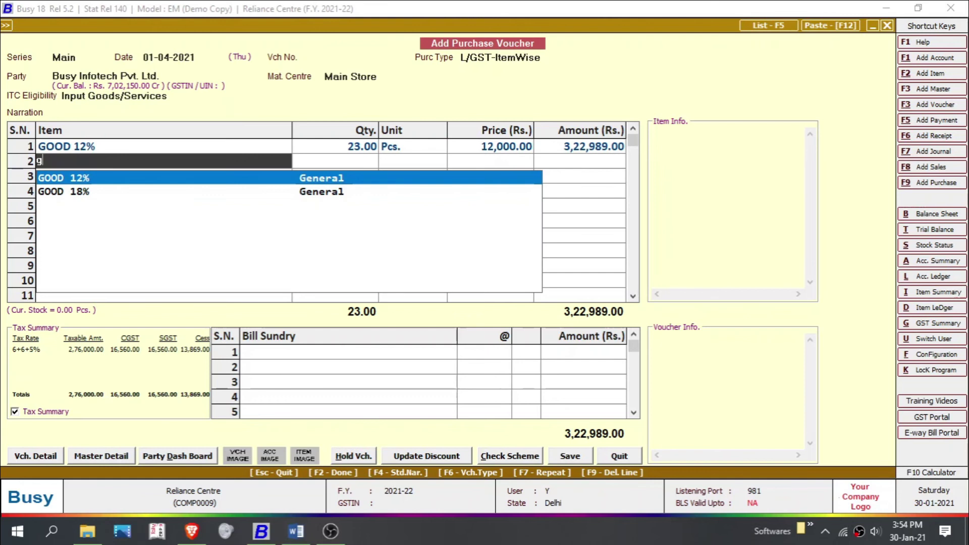
key("Down")
key("Return")
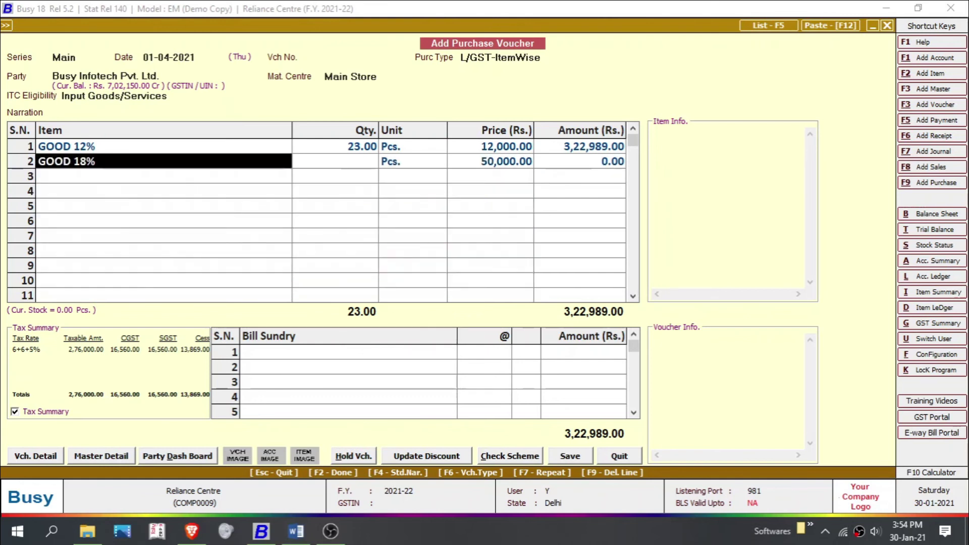
key("Return")
type("2")
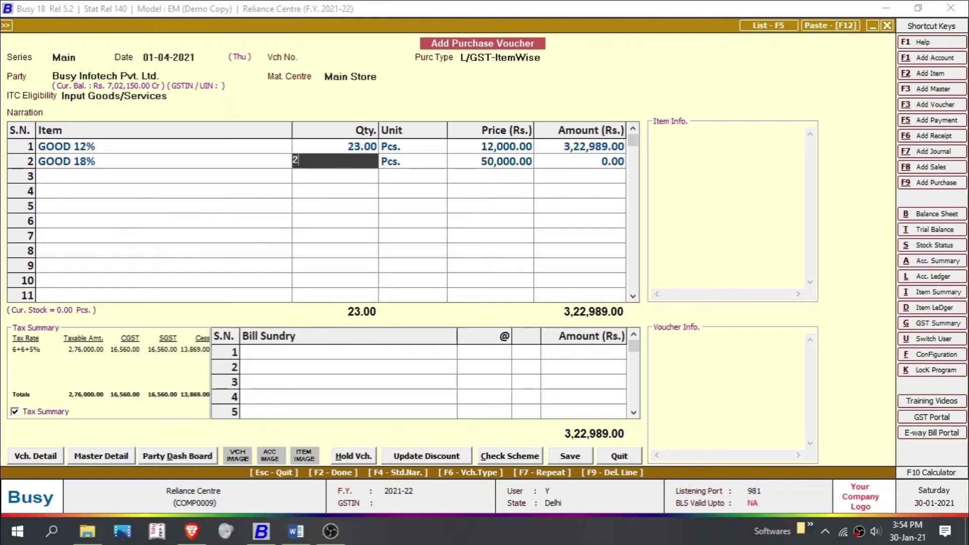
type("0")
key("Return")
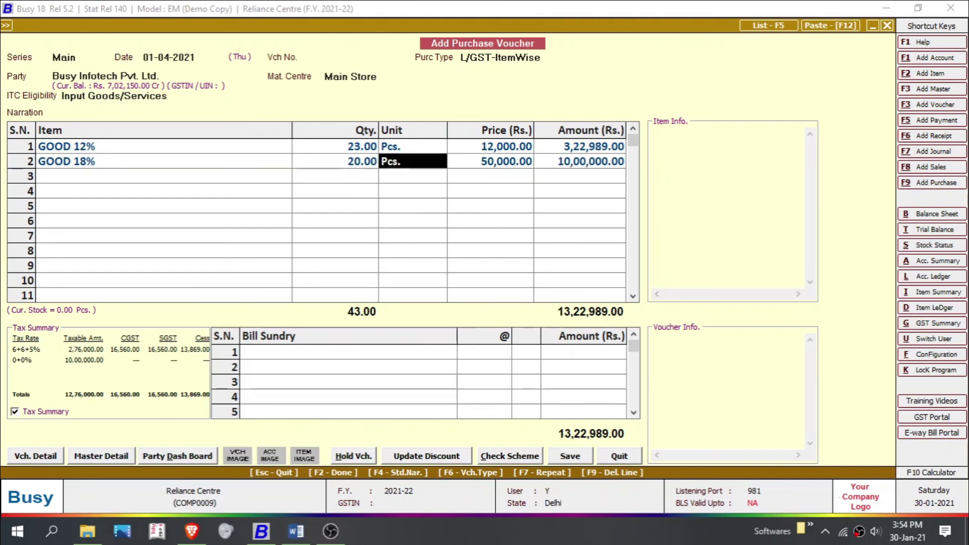
key("Return")
key("Return")
key("Return")
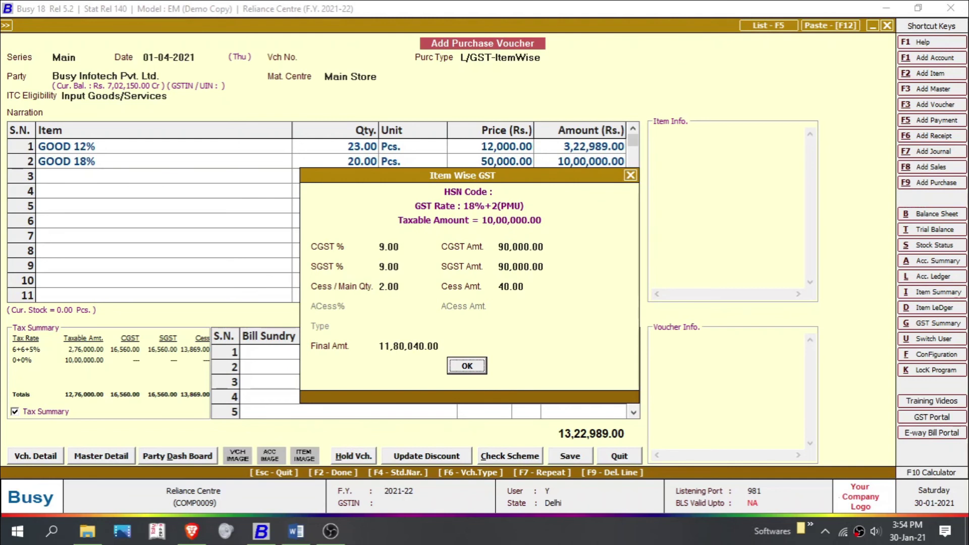
key("Return")
key("Return")
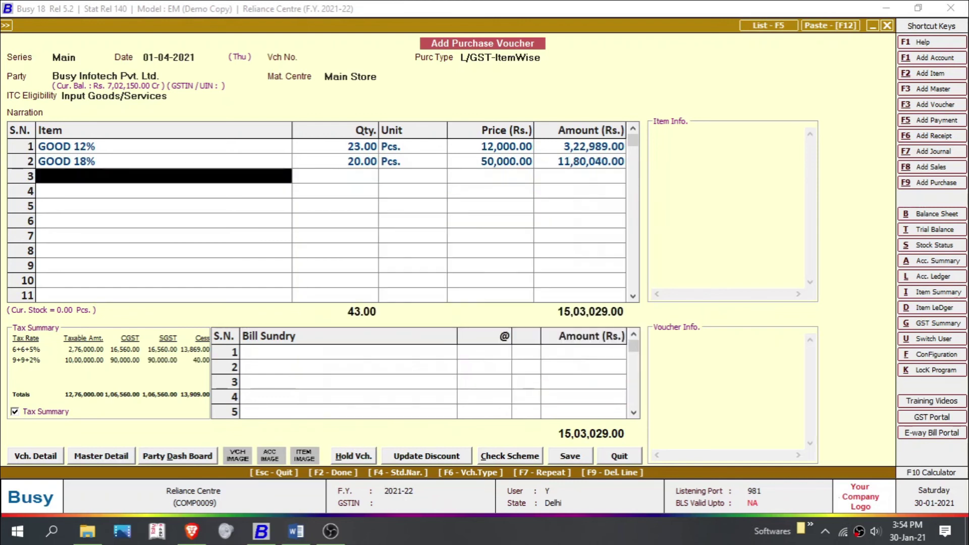
Step: Finish the item list without any bill sundry and save the purchase voucher
key("Return")
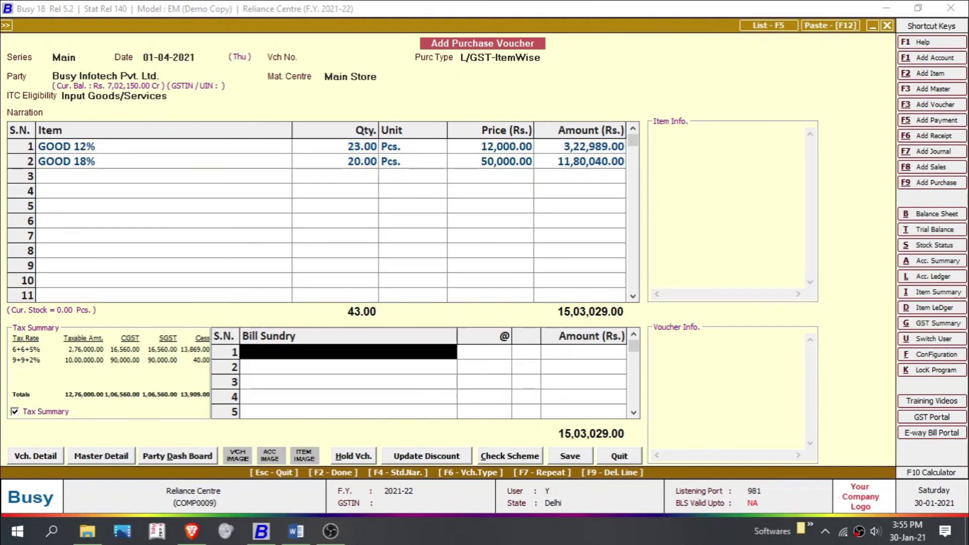
key("F2")
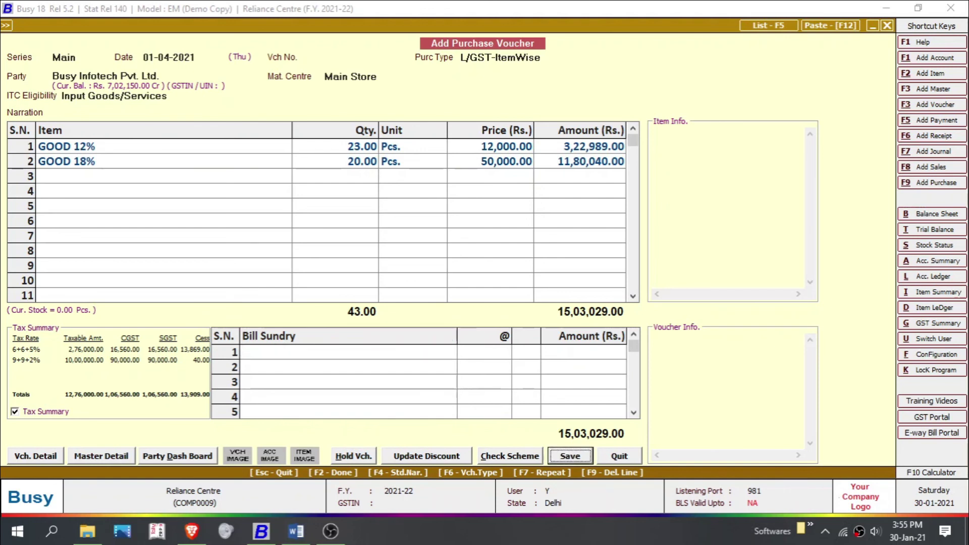
key("Return")
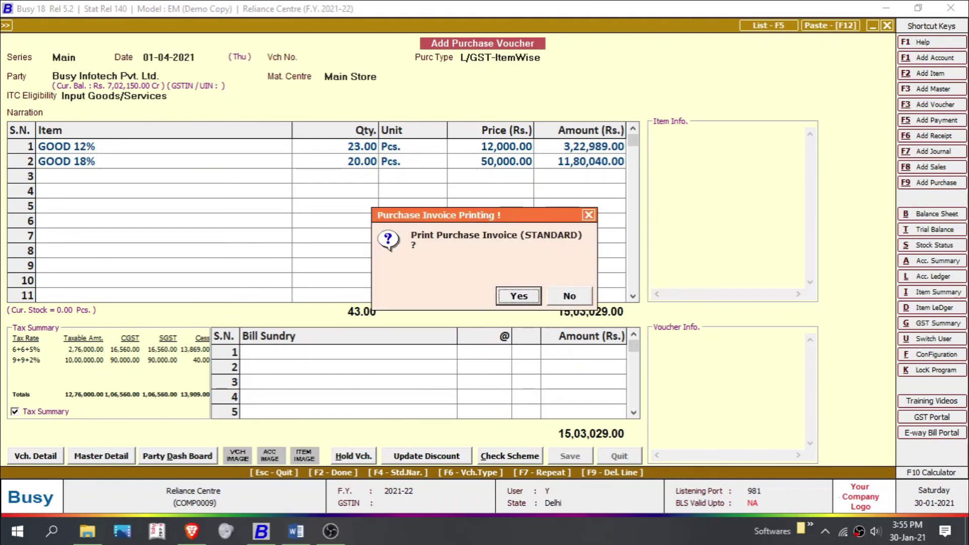
Step: Preview the saved item-wise purchase invoice in the STANDARD format, examine its cess columns and tax summary, and close the preview
key("Return")
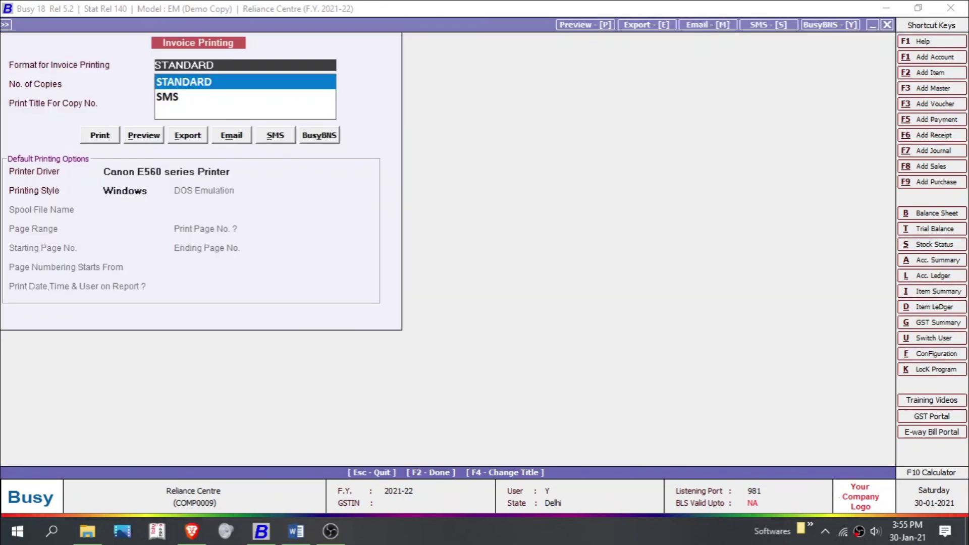
key("Return")
key("Return")
key("Return")
key("Right")
key("Return")
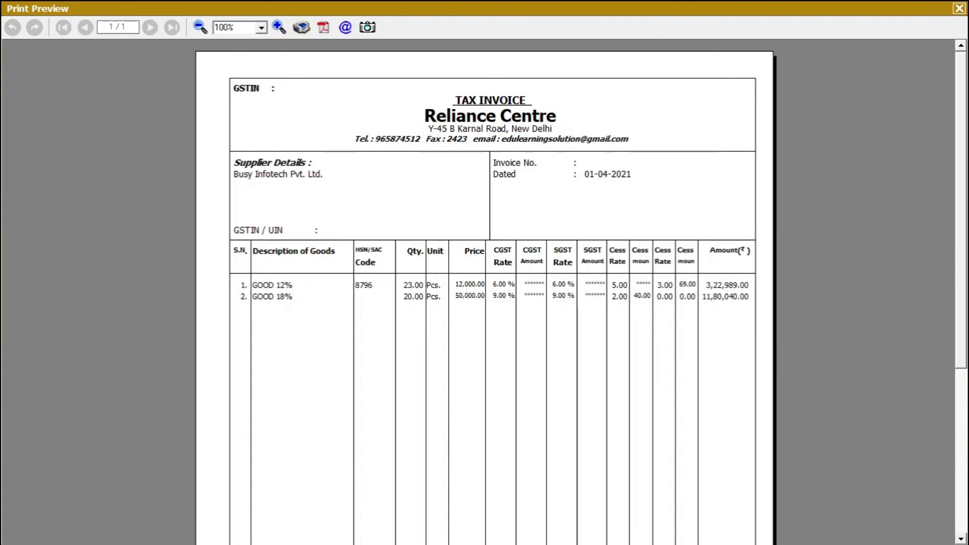
scroll(485, 293, "down", 5)
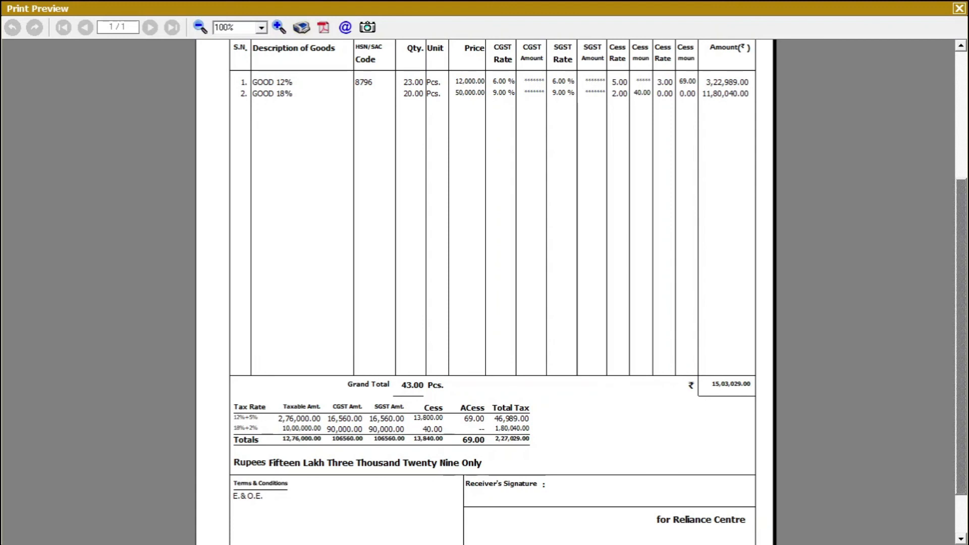
scroll(484, 293, "down", 1)
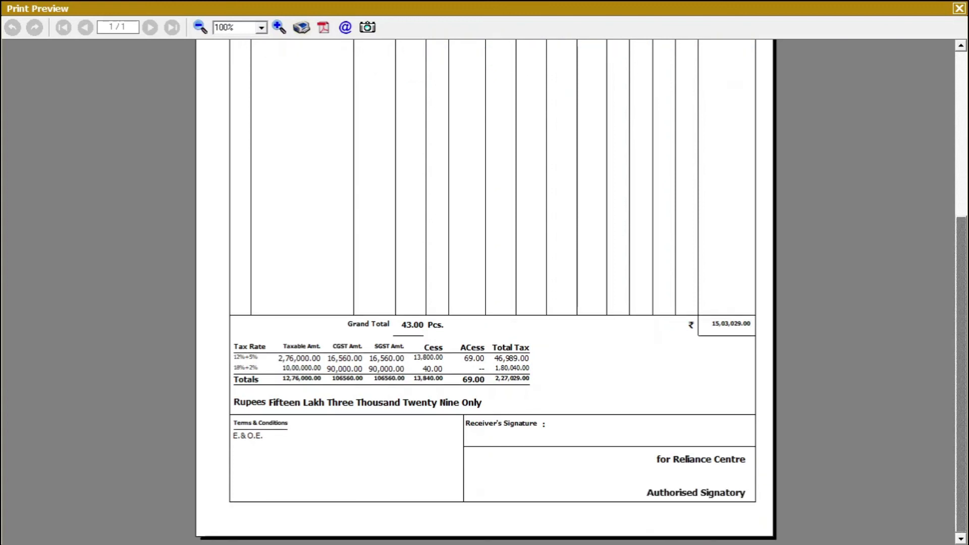
key("Escape")
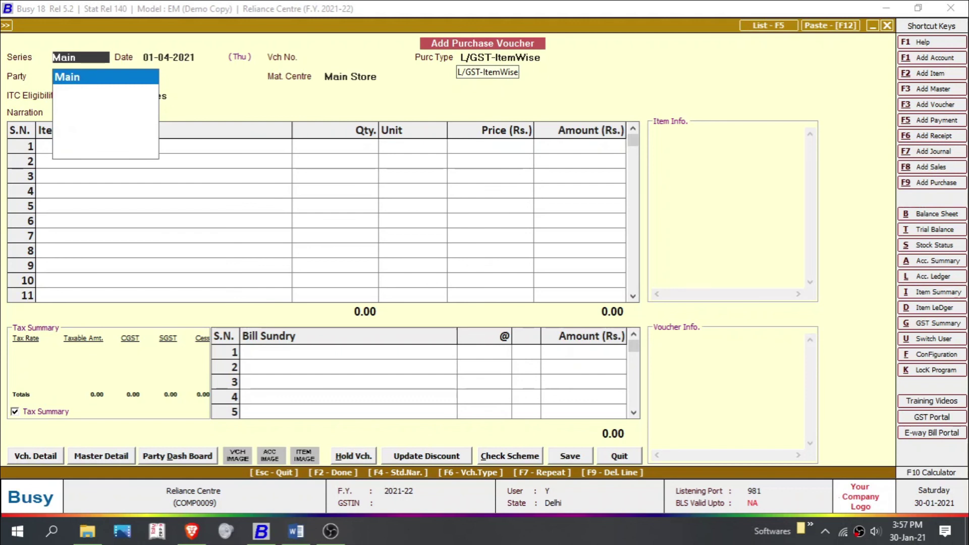
Step: Quit purchase voucher entry and open the GST Summary report among the GST summaries
key("Escape")
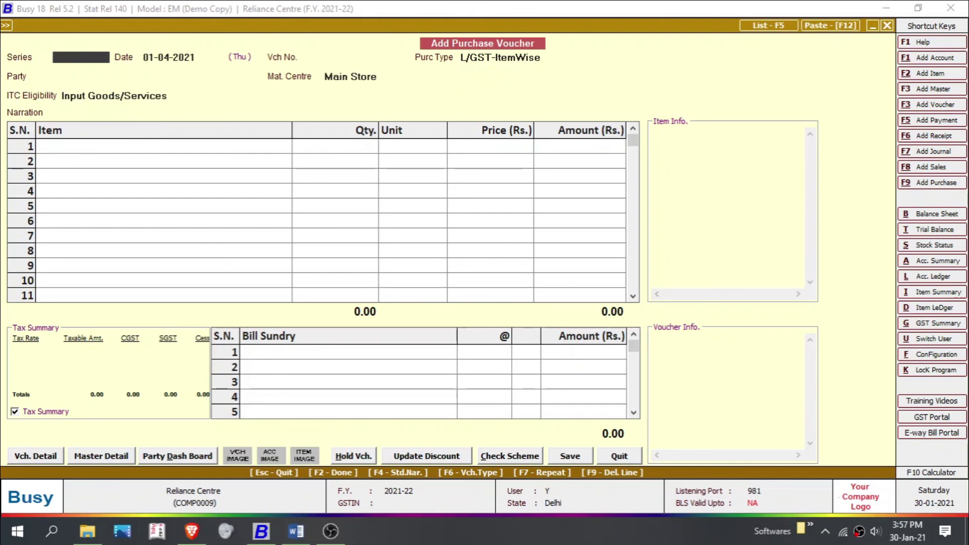
key("Escape")
key("Right")
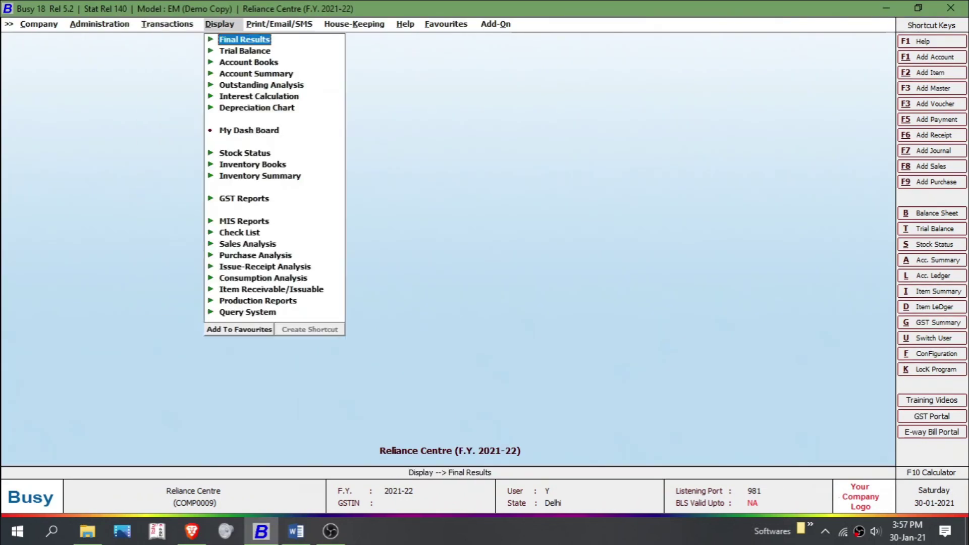
key("Down")
key("Down")
key("Down")
key("Down")
key("Down")
key("Down")
key("Down")
key("Down")
key("Down")
key("Down")
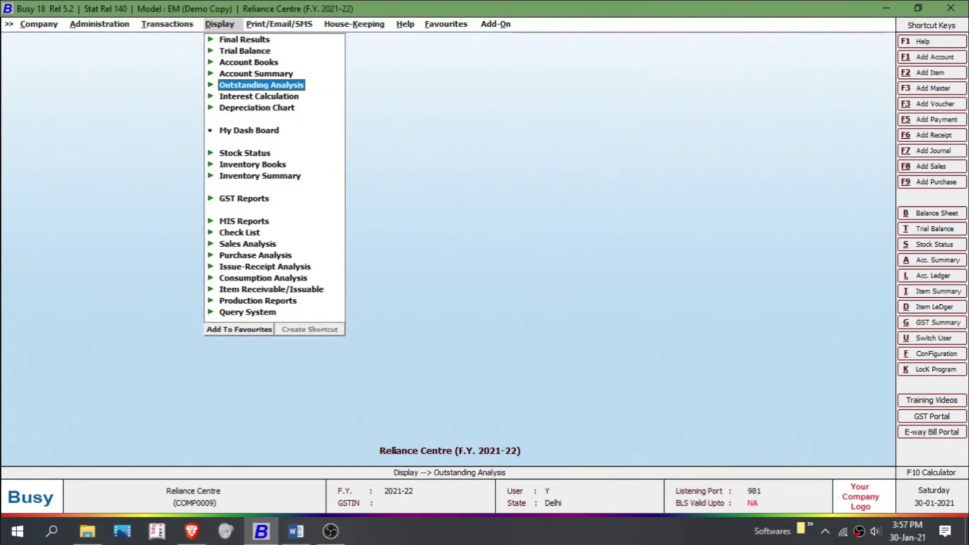
key("Down")
key("Down")
key("Up")
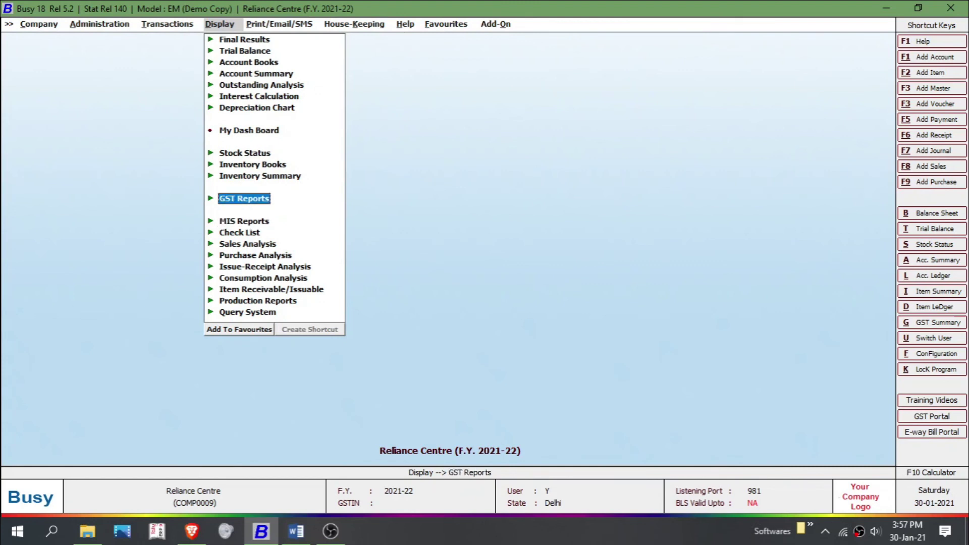
key("Return")
key("Down")
key("Up")
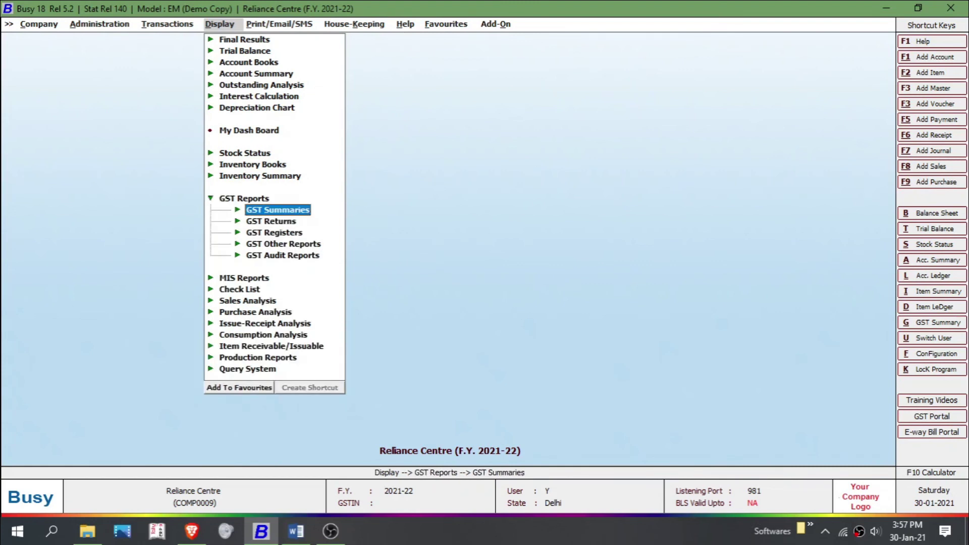
key("Return")
key("Return")
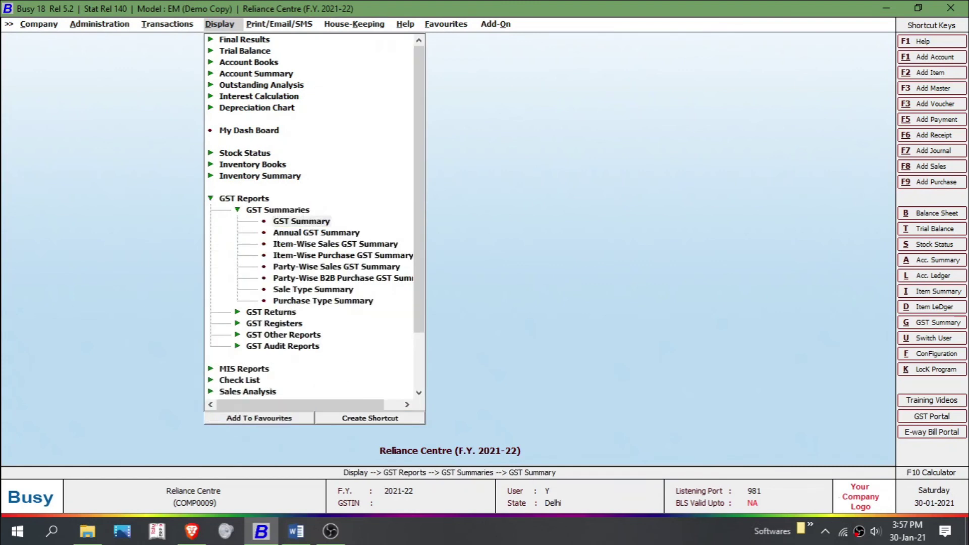
Step: Generate the GST Summary for 01-04-2021 by voucher date, without rate-wise bifurcation or the new set-off rule, and examine the cess and additional cess rows
key("Return")
key("Return")
key("Return")
key("Return")
key("Return")
key("Return")
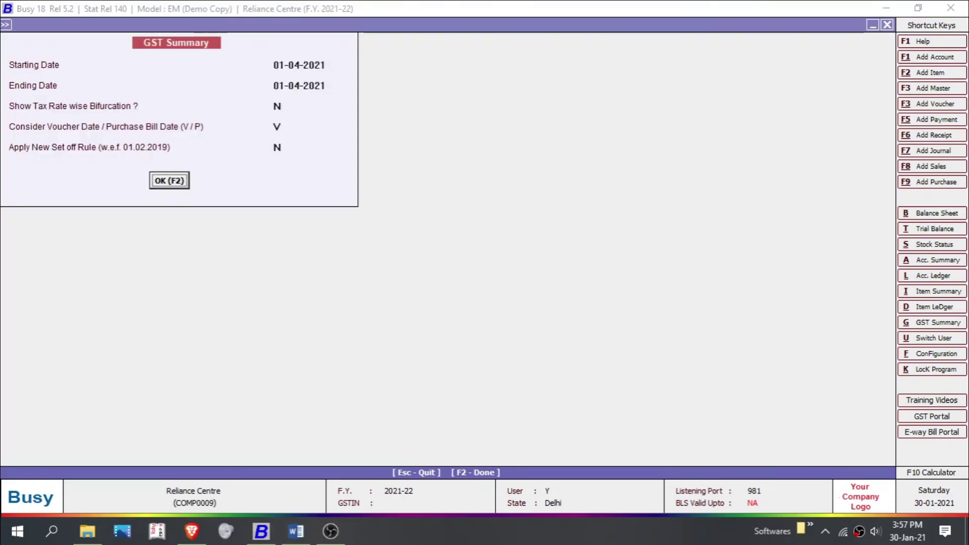
key("F2")
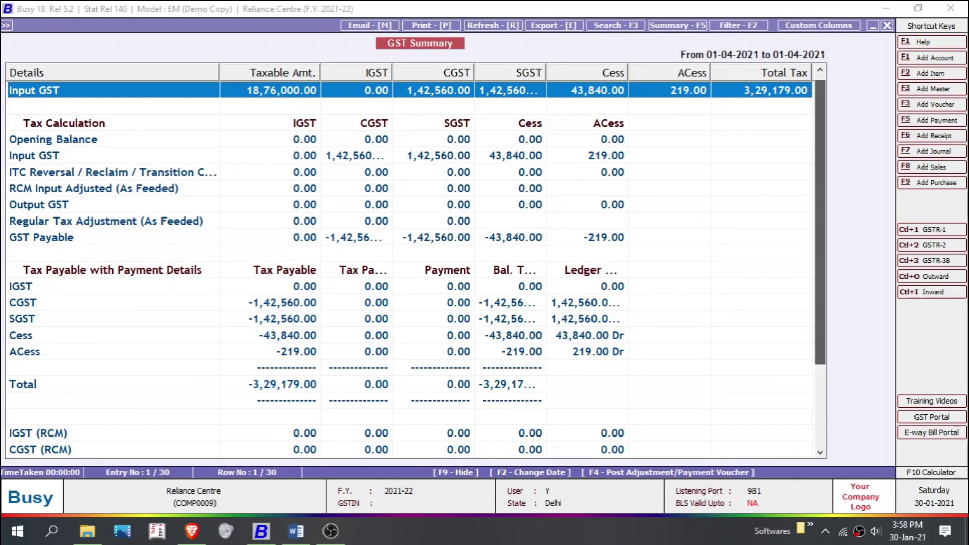
scroll(413, 262, "down", 3)
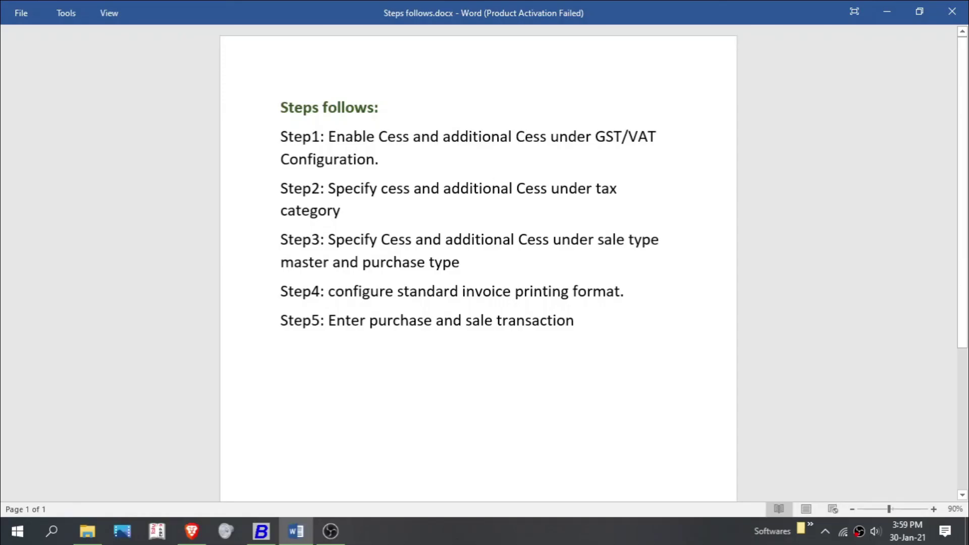